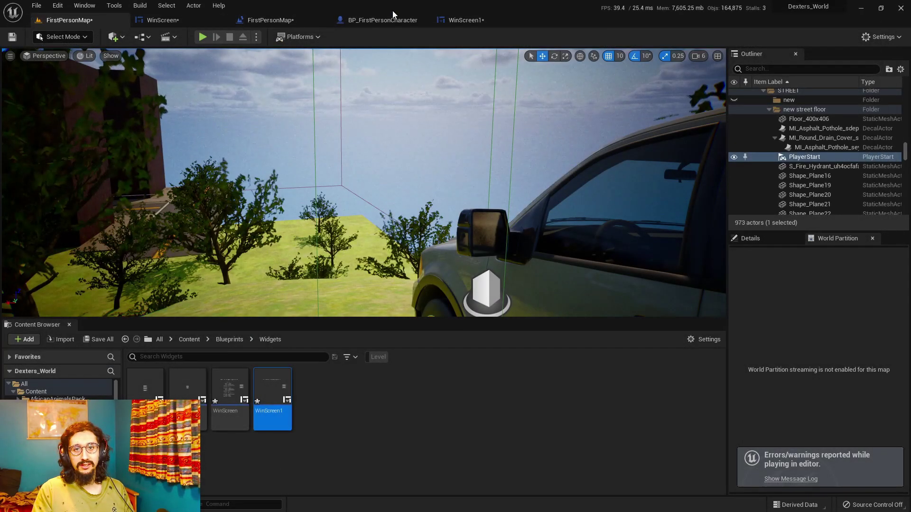
- In the WinScreen1 widget's designer, add a vertical box to the canvas and enlarge it to about 833 by 955 below the title
click(163, 20)
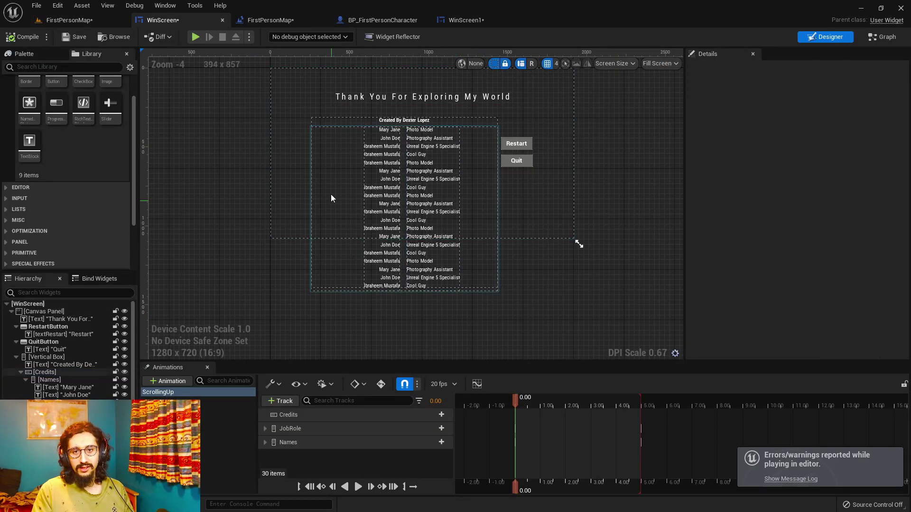
click(462, 20)
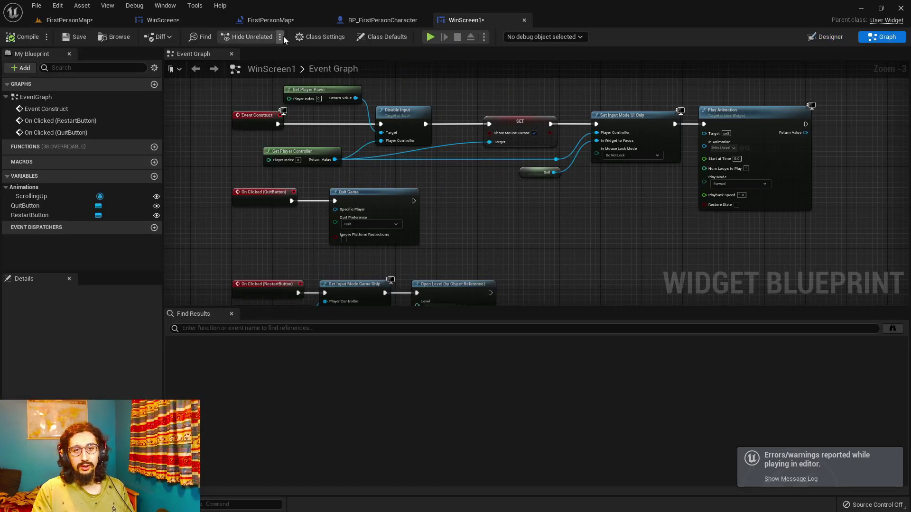
click(825, 36)
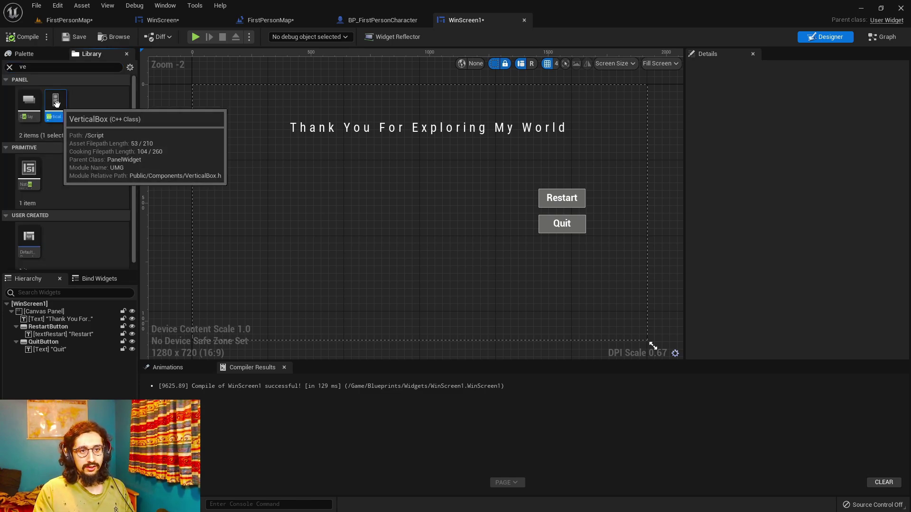
drag(56, 100, 463, 384)
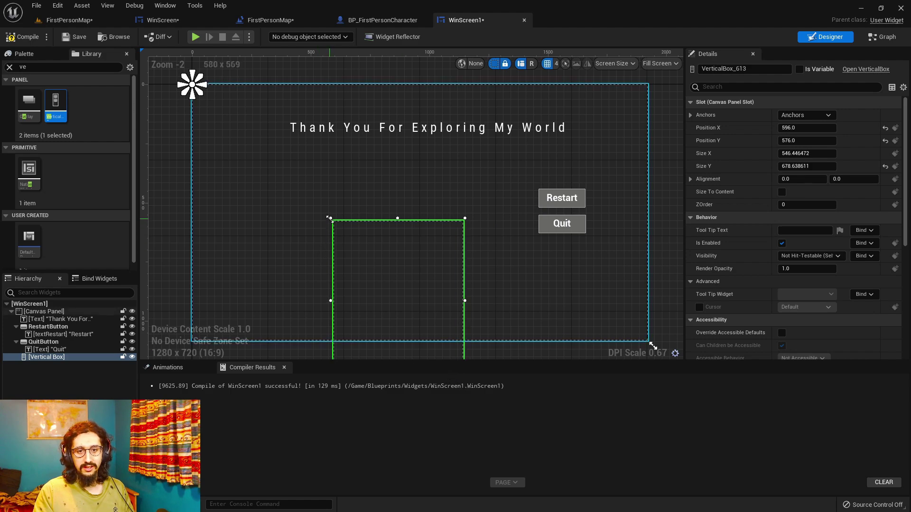
drag(330, 218, 263, 153)
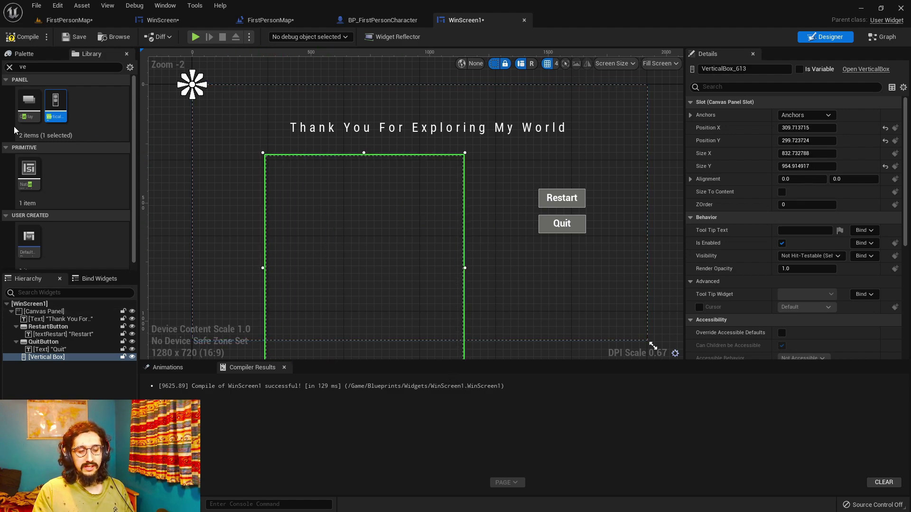
- Nest a horizontal box inside the vertical box and add a text block to it
drag(29, 125, 316, 194)
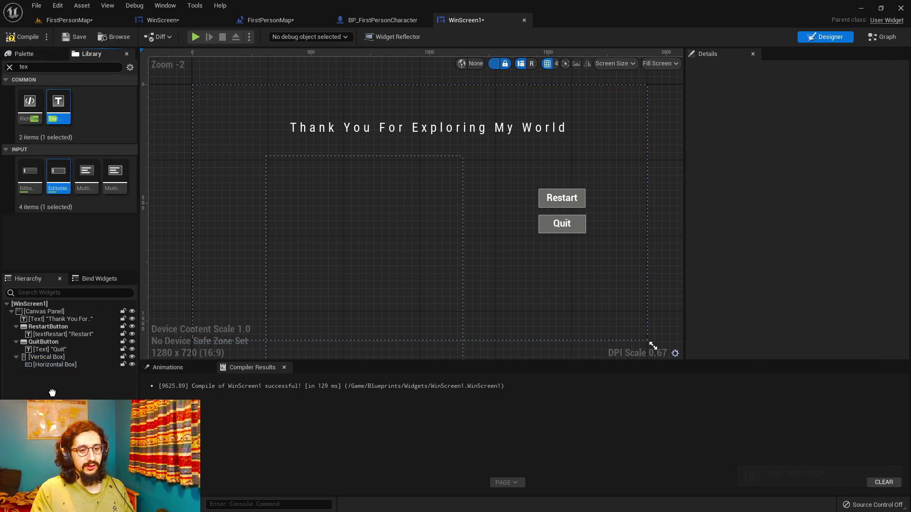
drag(52, 392, 55, 364)
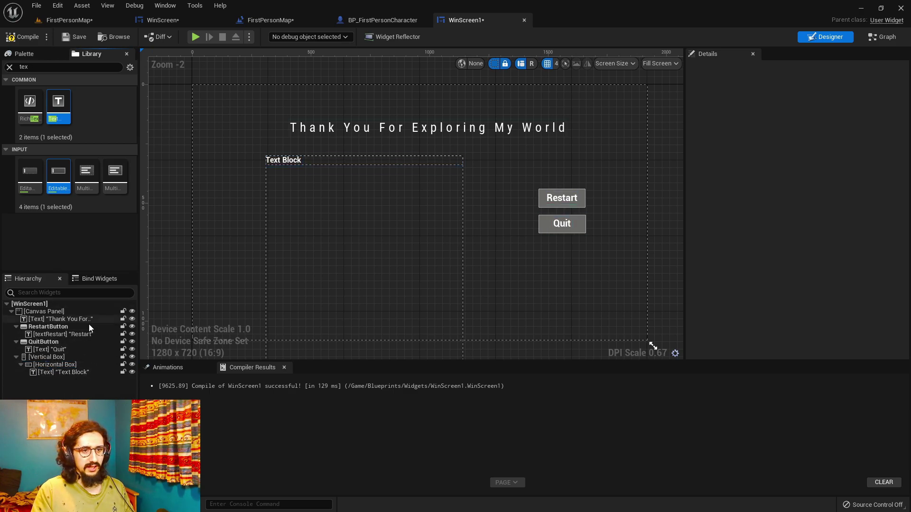
- Center the text block horizontally in its slot and set its size to Fill
click(295, 162)
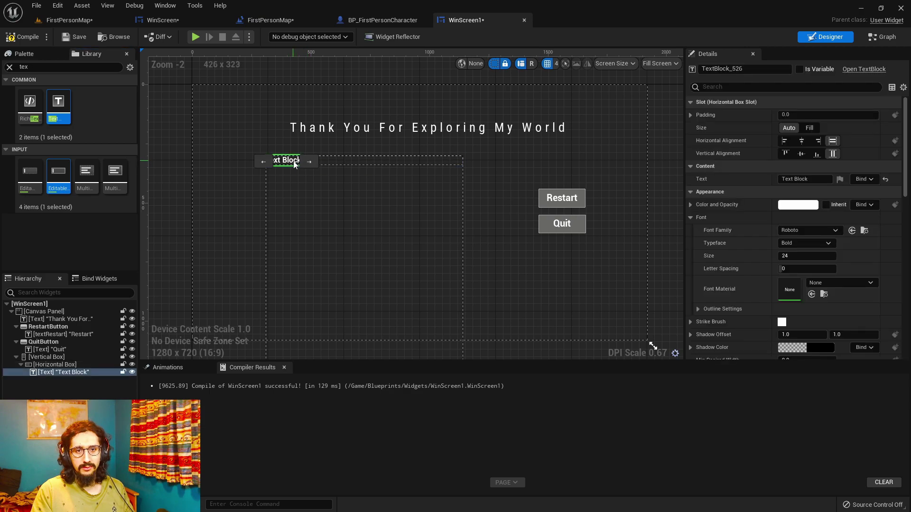
click(801, 141)
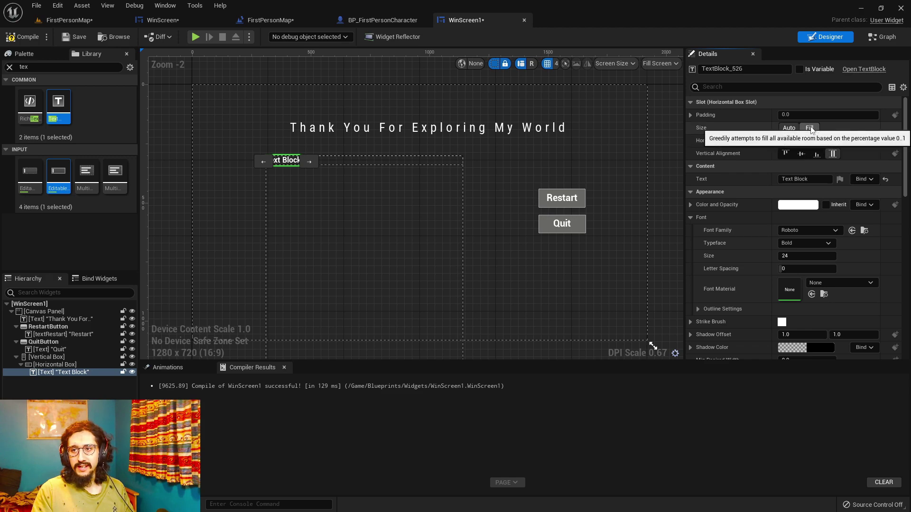
click(810, 128)
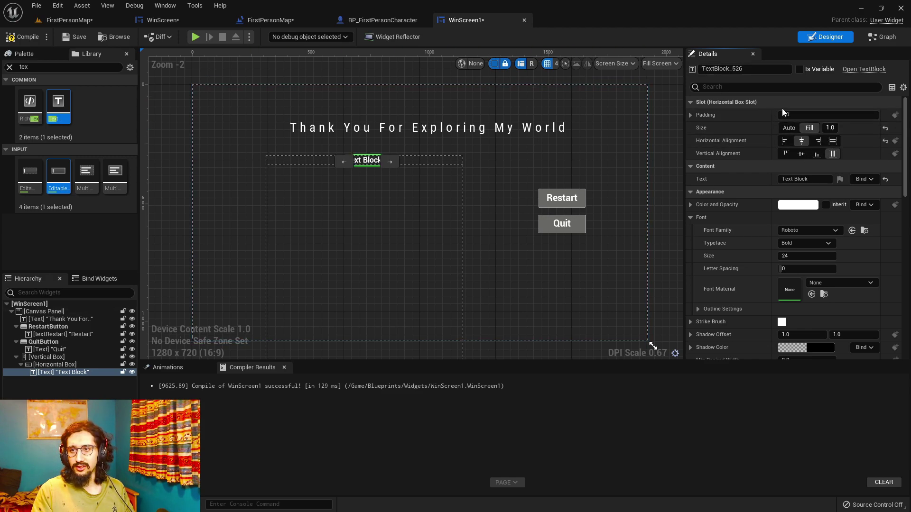
- Set the text block's content to "Subscribe to" followed by the creator's first name
click(805, 179)
text(Subrci)
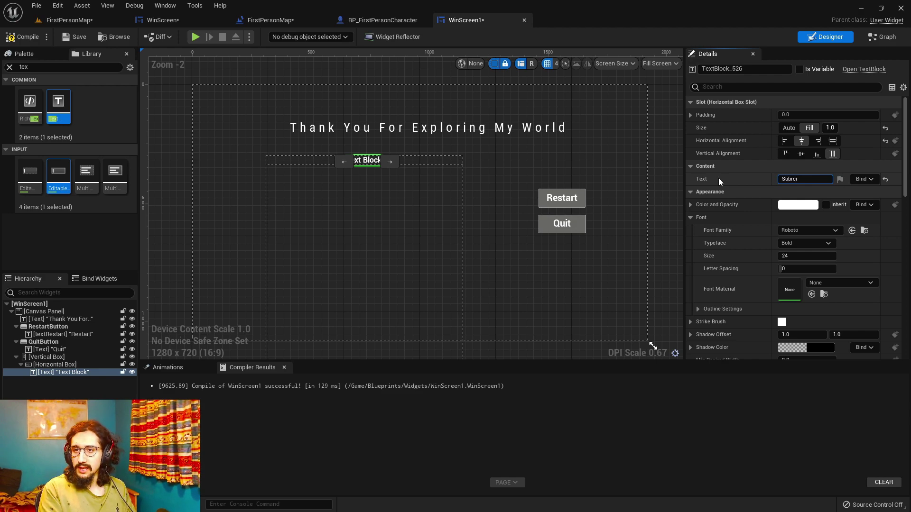
key(BackSpace)
key(BackSpace)
key(BackSpace)
text(sc)
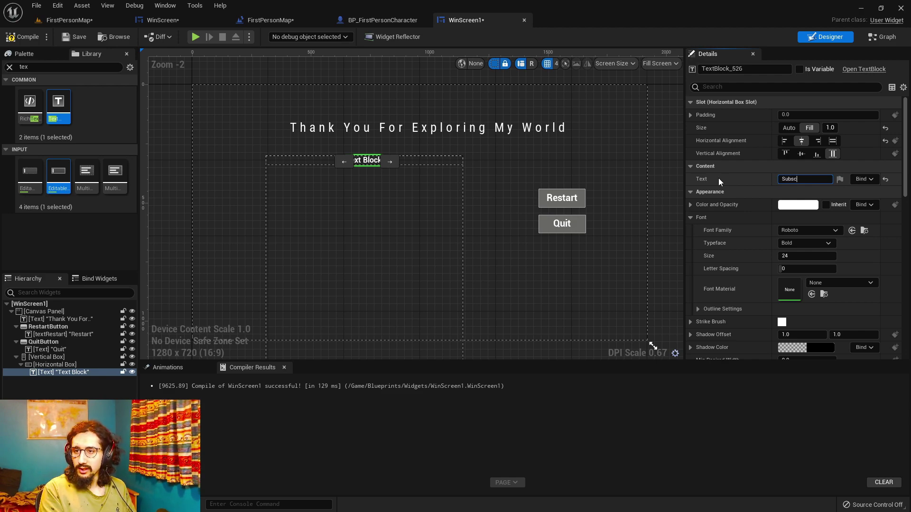
text(ribe to Ibraheem)
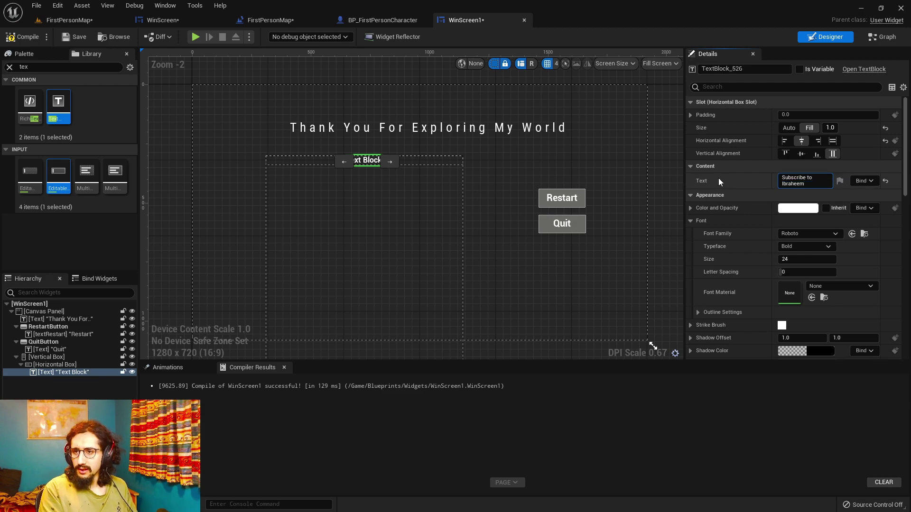
key(Return)
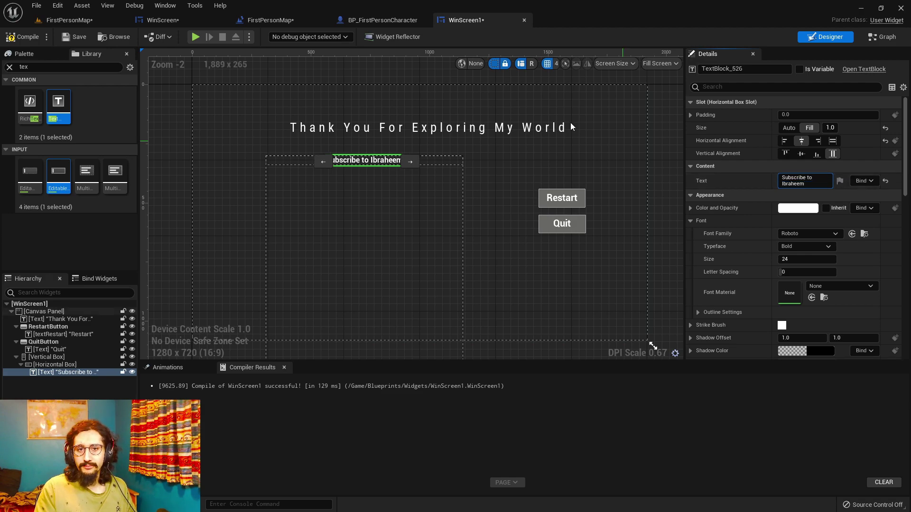
click(235, 247)
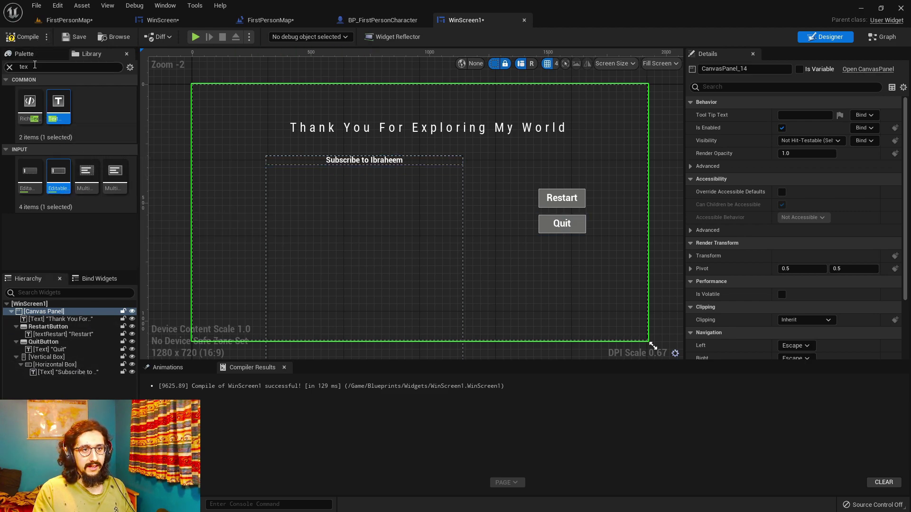
- Add a second horizontal box to the vertical box, below the heading row
click(34, 64)
text(hori)
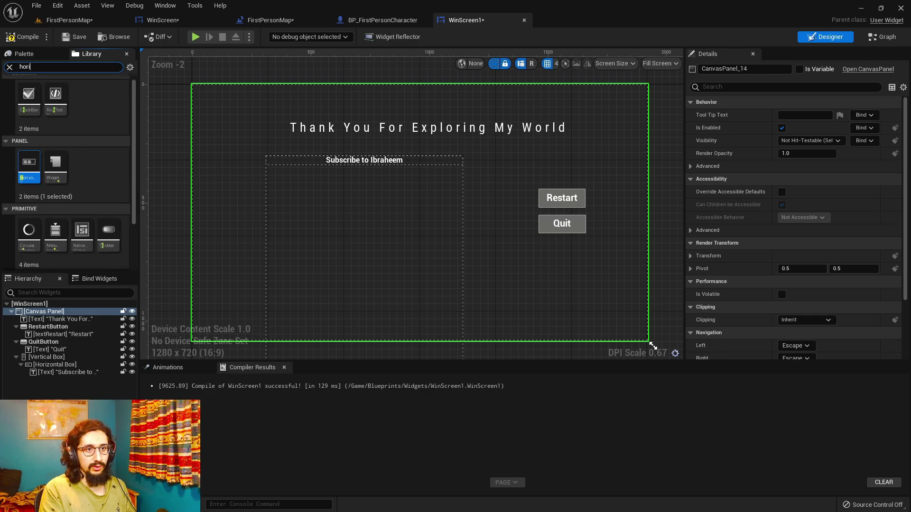
text(z)
drag(30, 106, 362, 269)
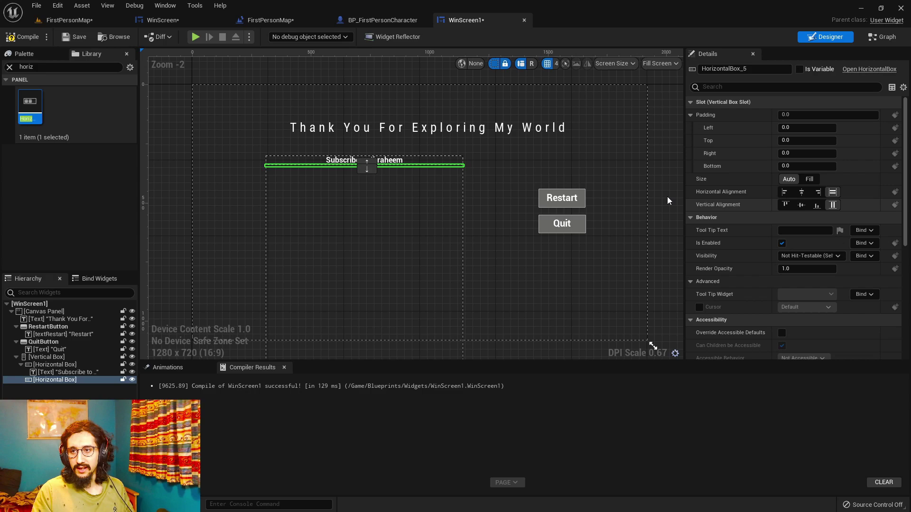
- Add two vertical boxes inside the second horizontal box to form two columns
click(9, 67)
text(vert)
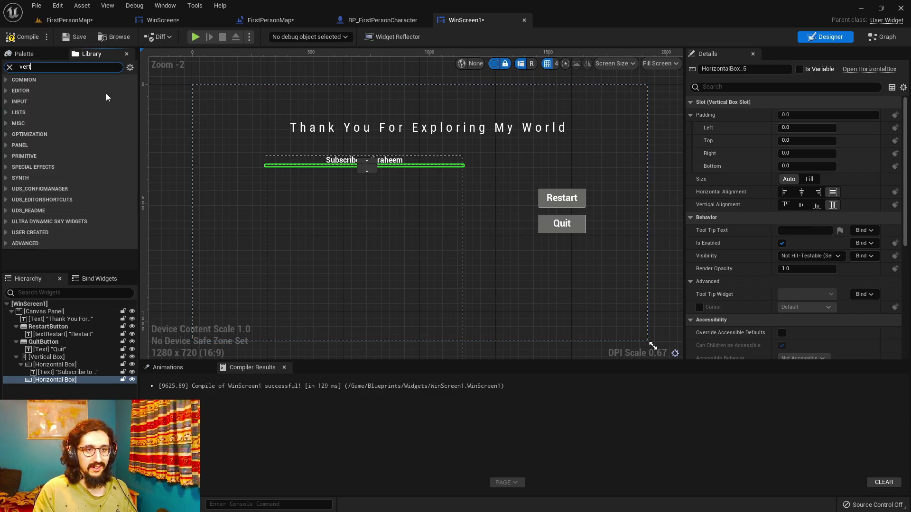
drag(29, 106, 50, 378)
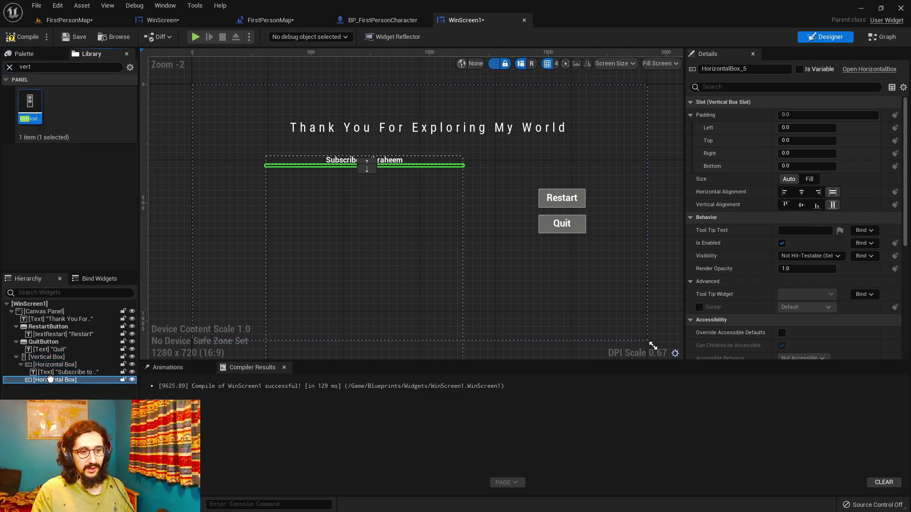
drag(27, 108, 54, 381)
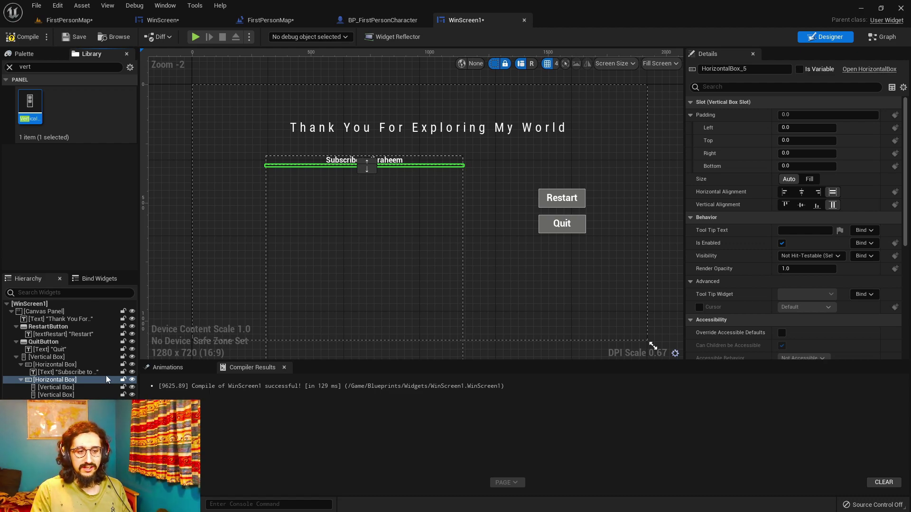
- Fill both columns of the second horizontal box with eight text blocks each
click(56, 387)
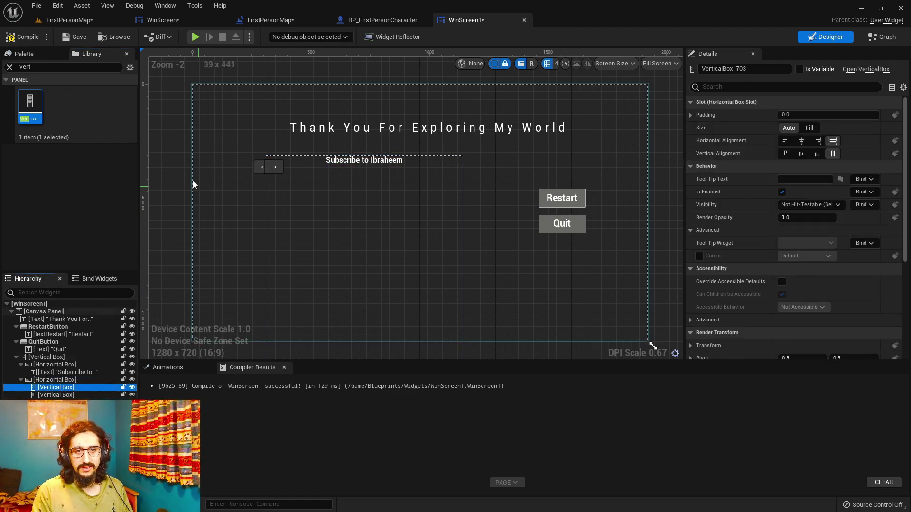
click(23, 67)
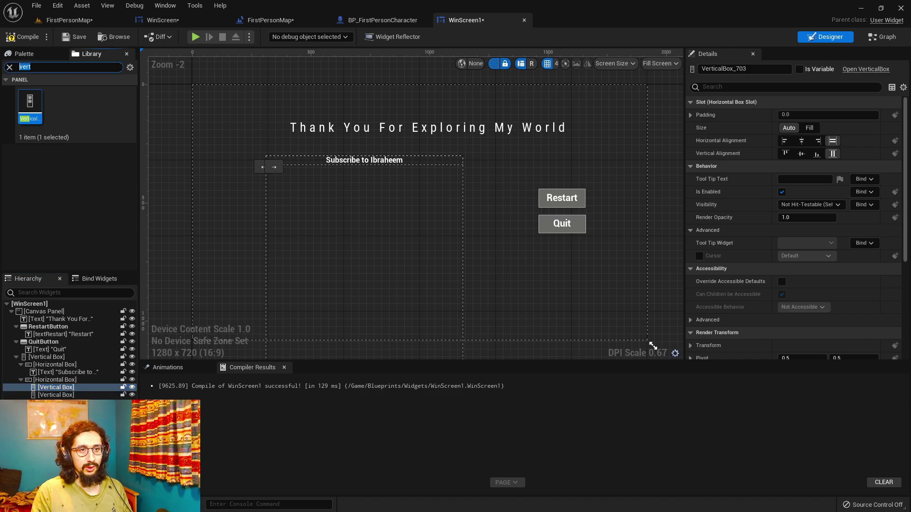
text(text)
drag(59, 107, 71, 387)
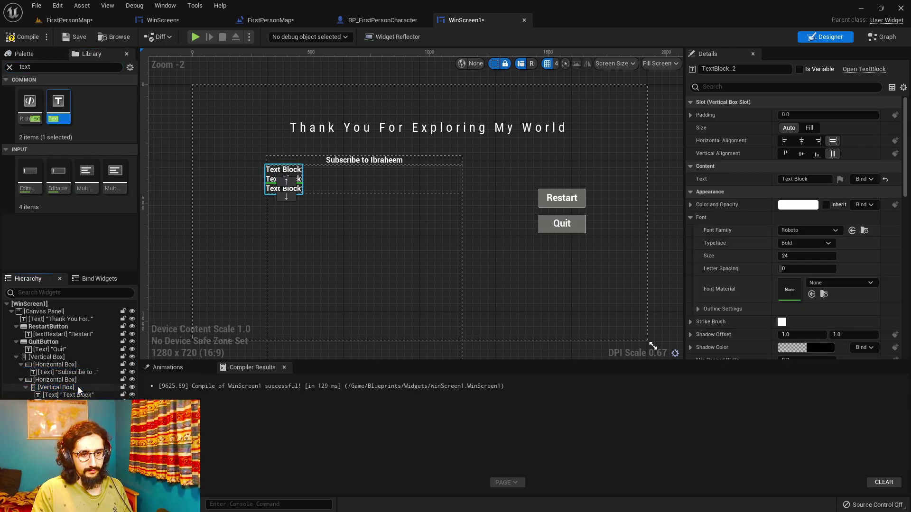
key(ctrl+d)
key(ctrl+d)
key(ctrl+d)
key(ctrl+d)
key(ctrl+d)
key(ctrl+d)
key(ctrl+d)
key(ctrl+d)
key(ctrl+d)
key(ctrl+d)
key(ctrl+d)
key(ctrl+d)
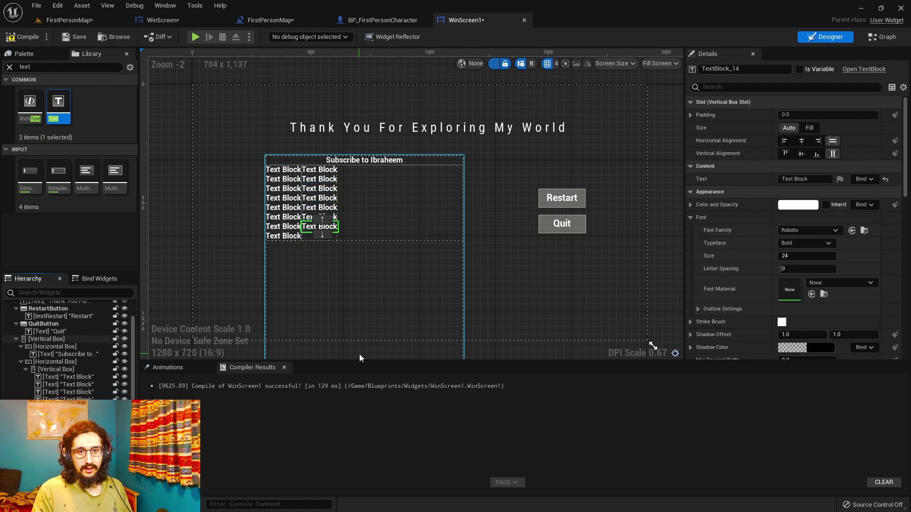
key(ctrl+d)
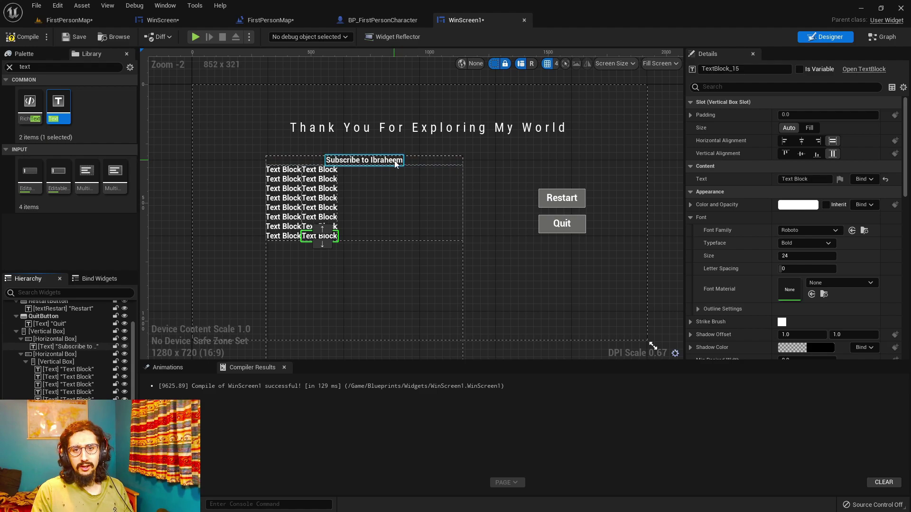
- Set the bottom padding of the heading's horizontal box to 20
click(412, 161)
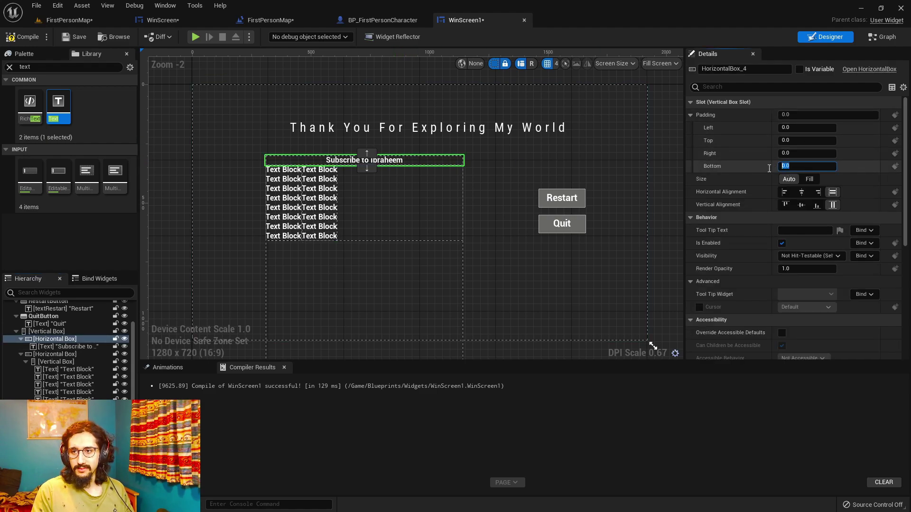
text(20)
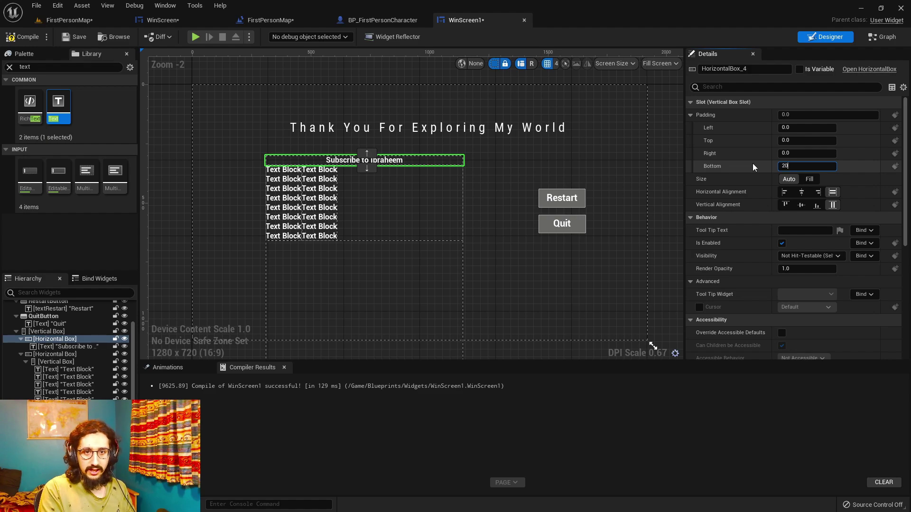
key(Return)
- Set the first column's vertical box to Fill size and align it to the right horizontally
scroll(340, 188, up, 2)
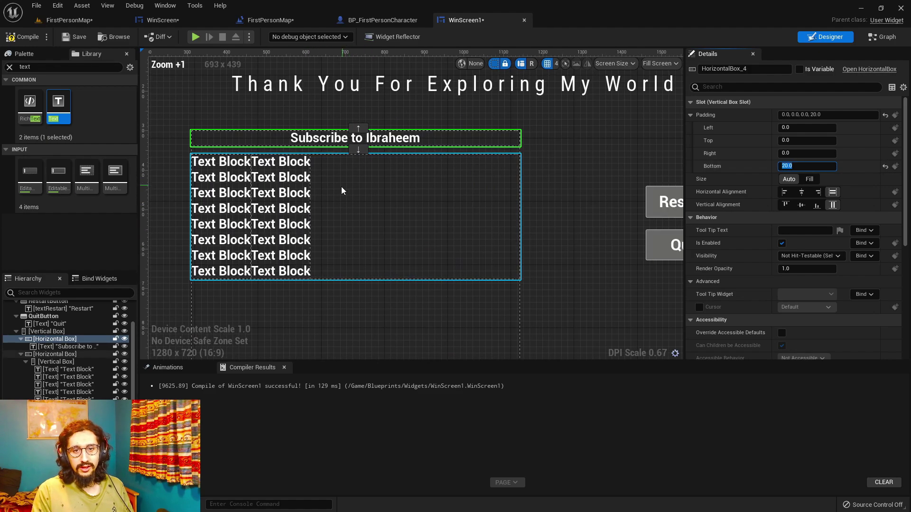
click(60, 363)
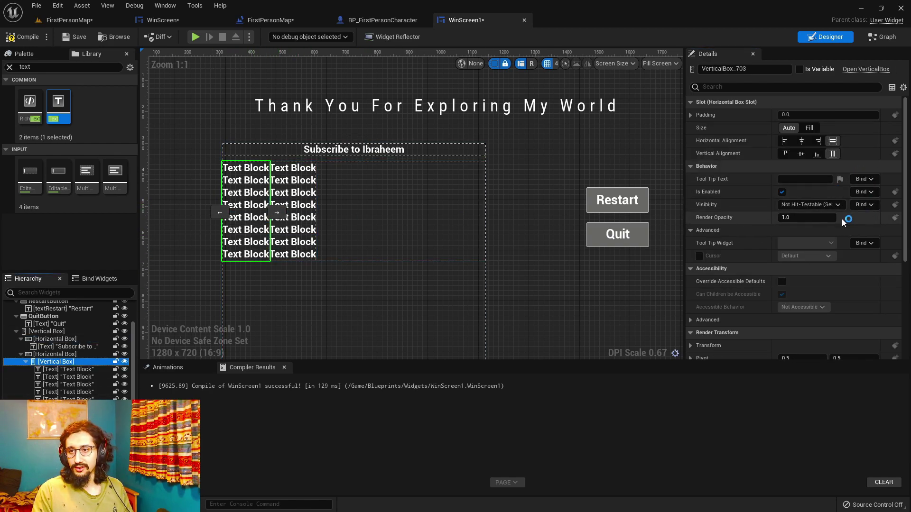
click(813, 131)
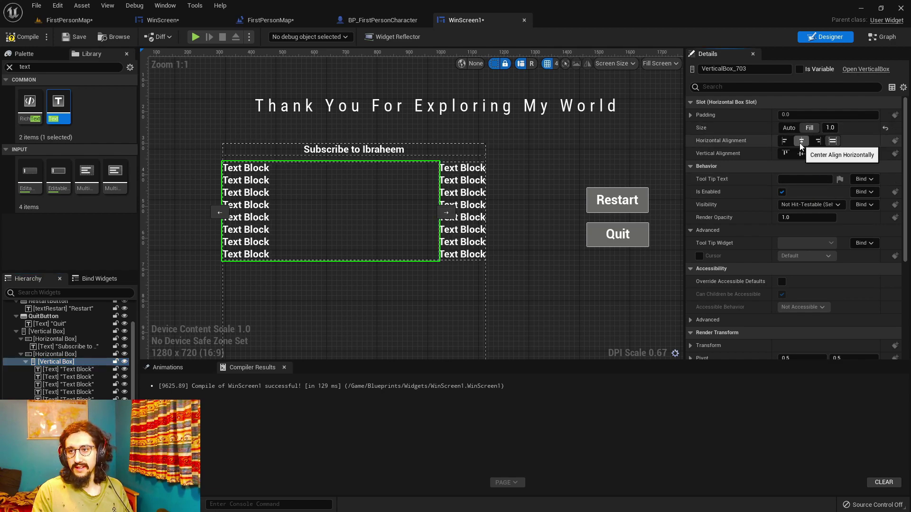
click(817, 141)
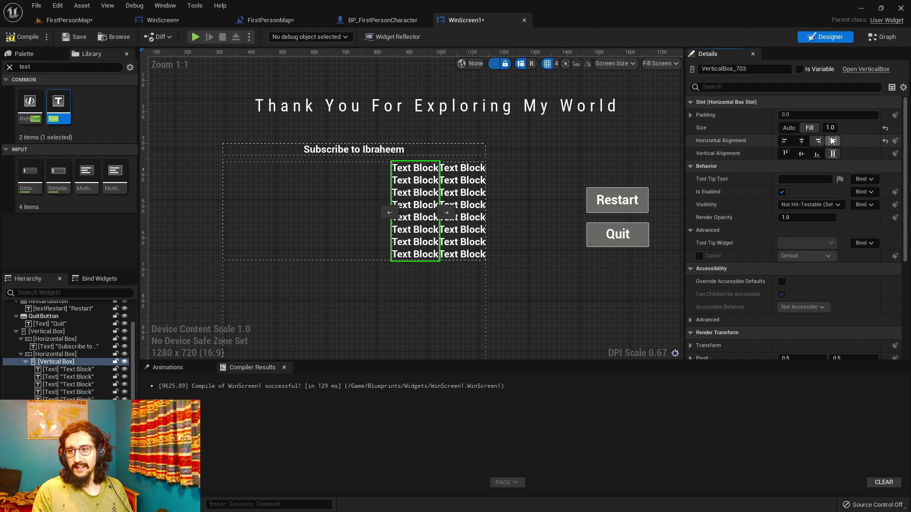
- Set the right padding of the first column's vertical box to 20
click(690, 115)
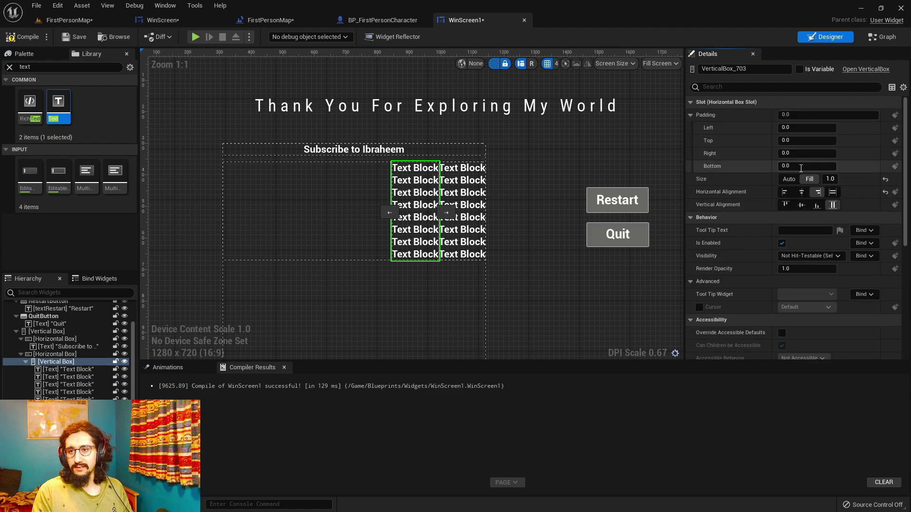
click(824, 156)
text(20)
key(Return)
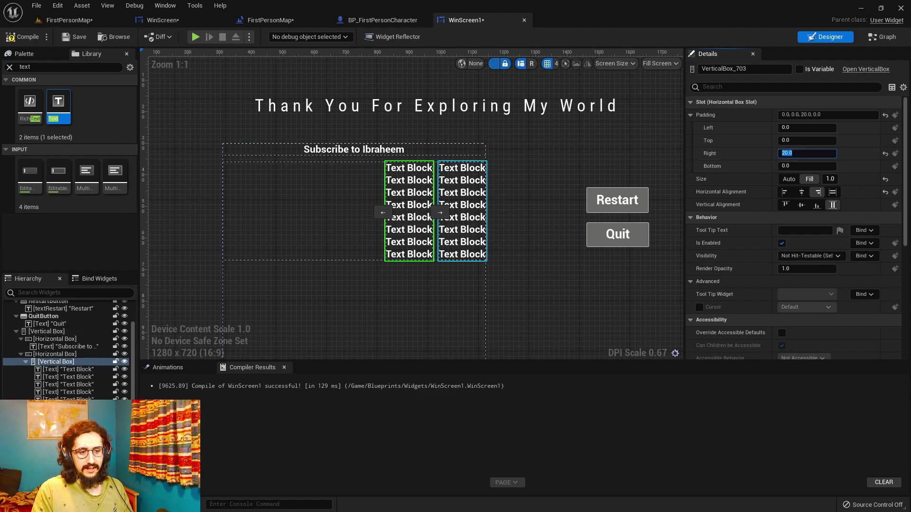
- Set the size of the second column's vertical box to Fill
click(463, 223)
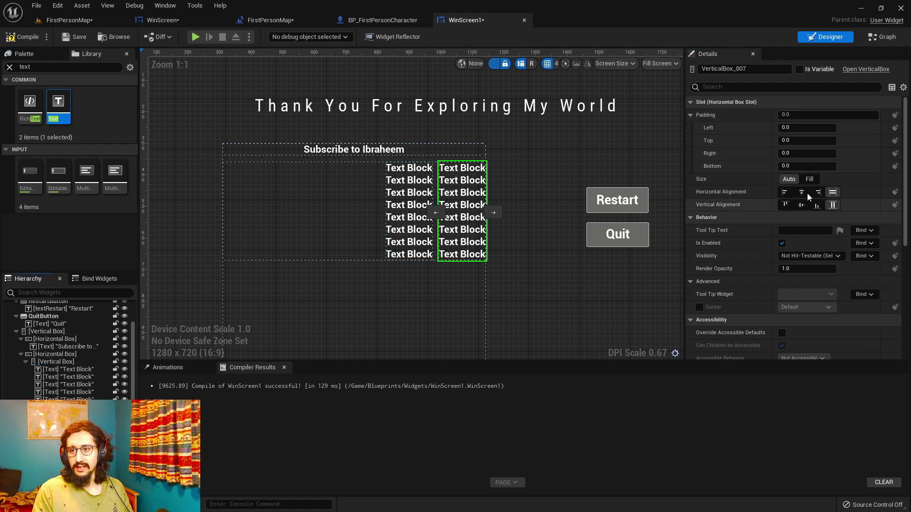
click(810, 179)
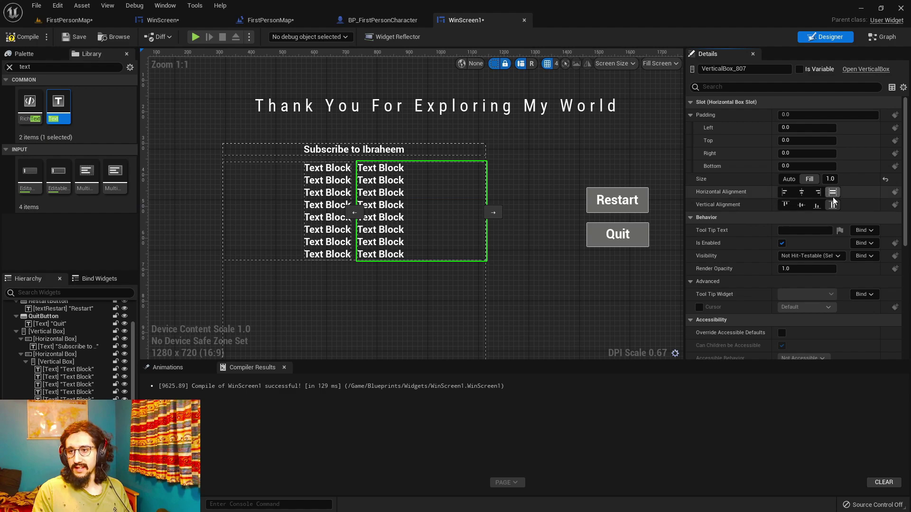
- Align the second column's vertical box to the left horizontally and set its left padding to 20
click(788, 195)
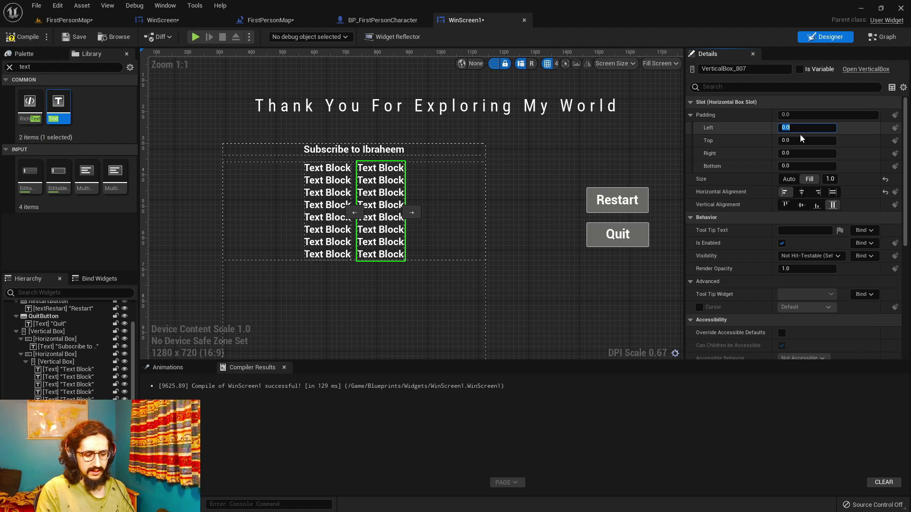
text(20)
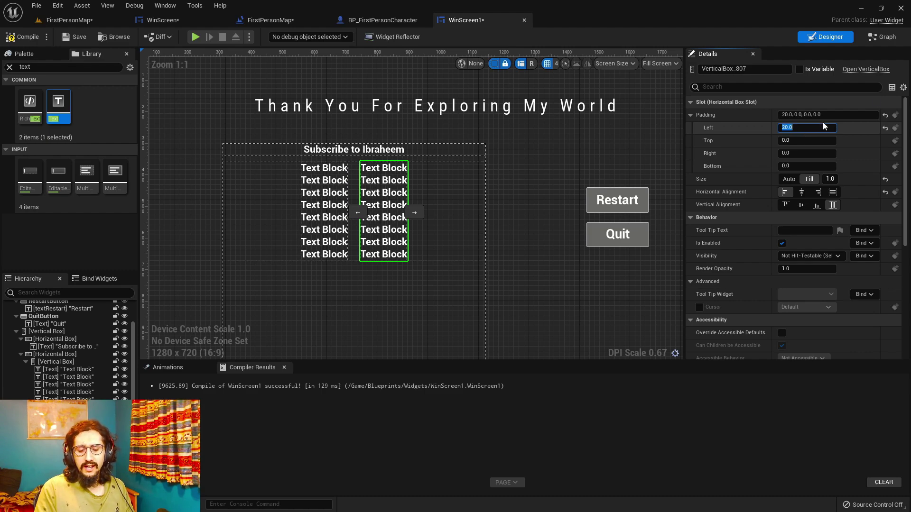
key(Return)
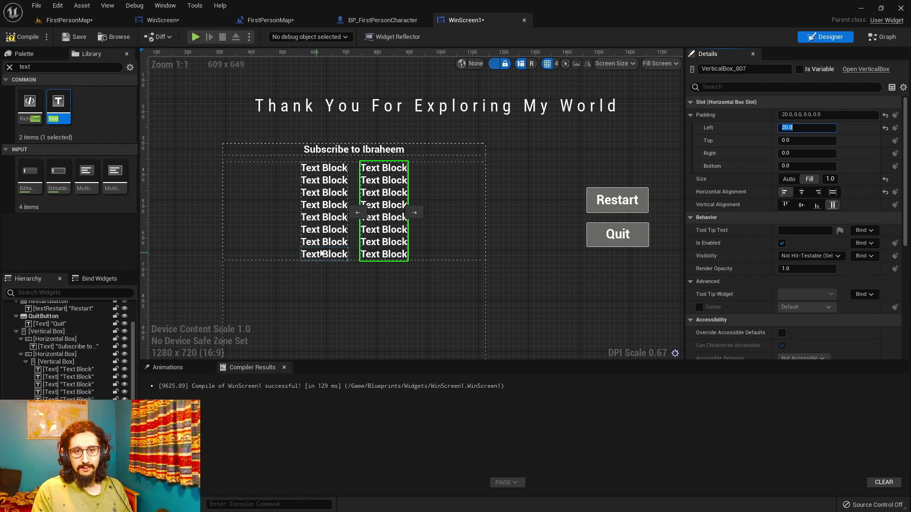
- Shorten the outer vertical box that holds the credits to a height of about 829
click(342, 232)
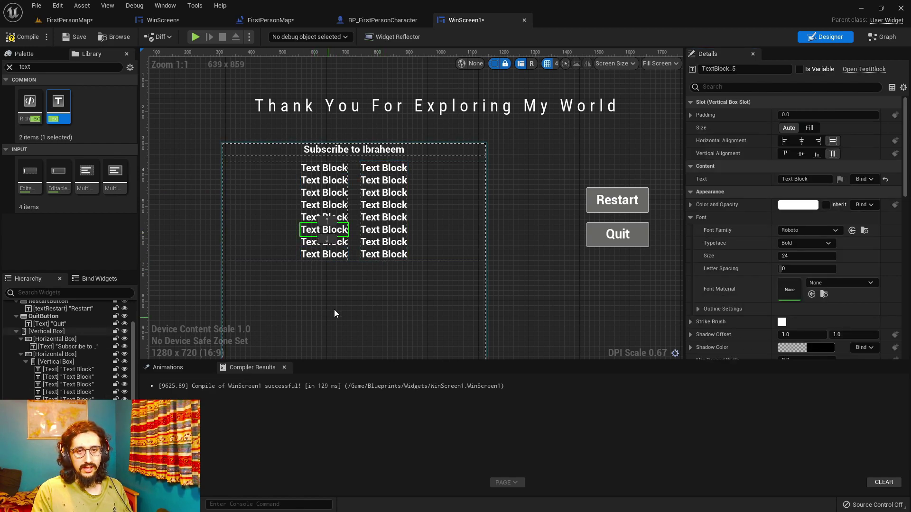
click(301, 252)
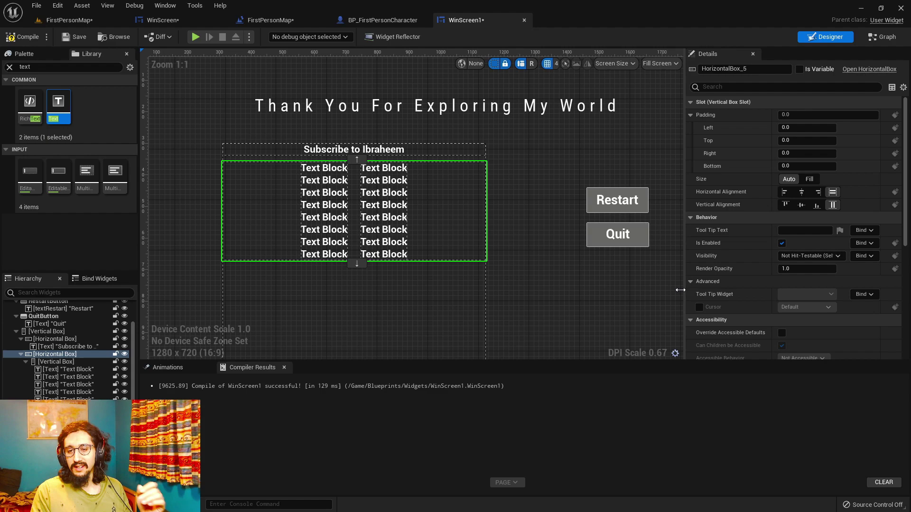
scroll(391, 254, down, 9)
scroll(394, 261, up, 4)
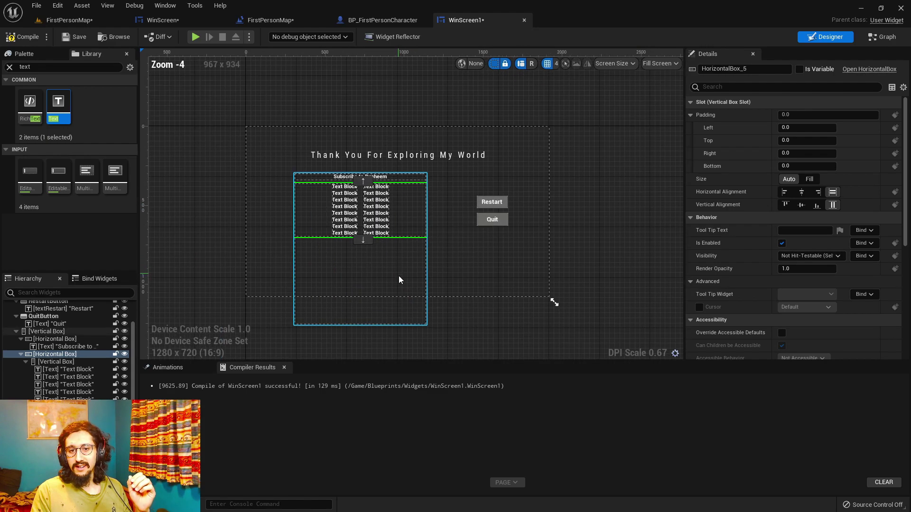
click(396, 324)
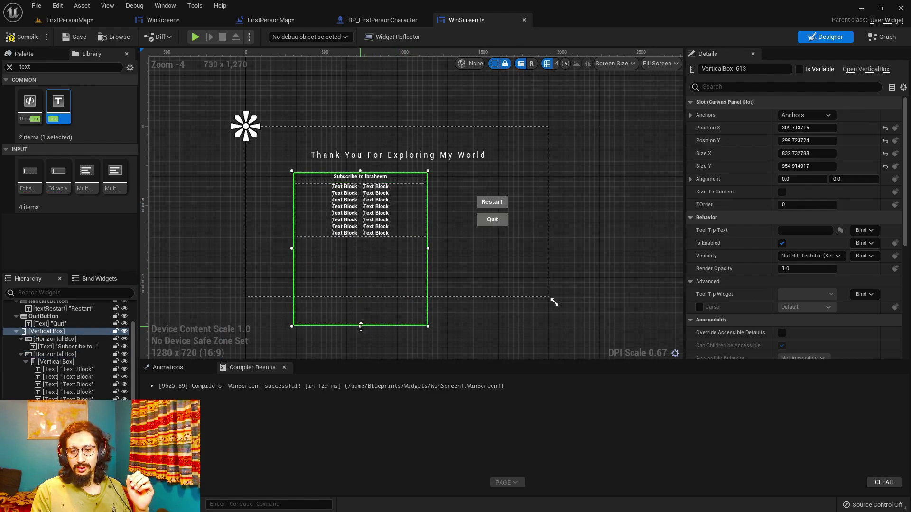
drag(362, 327, 366, 292)
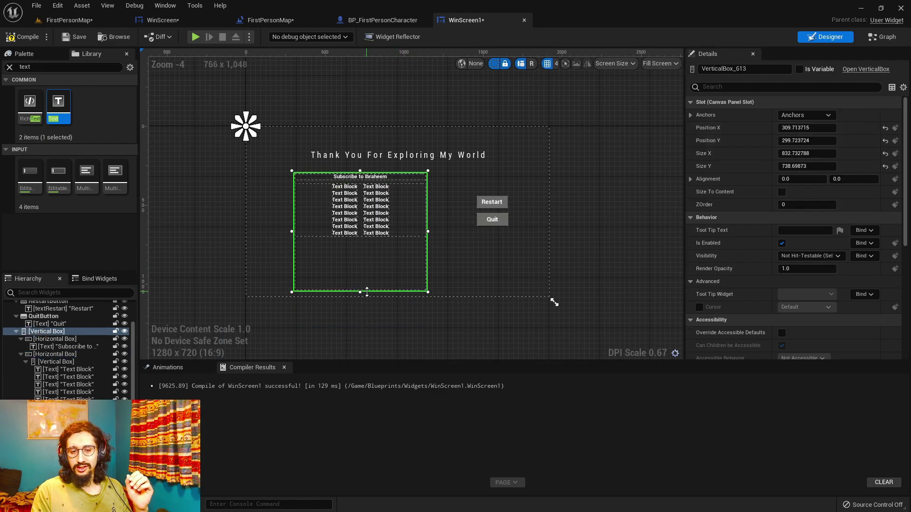
- Close the compiler results and dock the animation editor in the layout
click(190, 369)
click(285, 367)
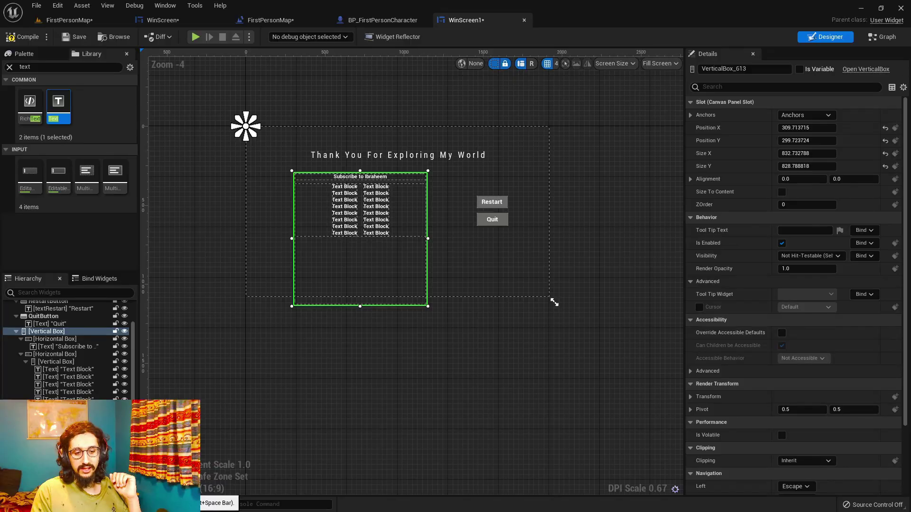
click(92, 504)
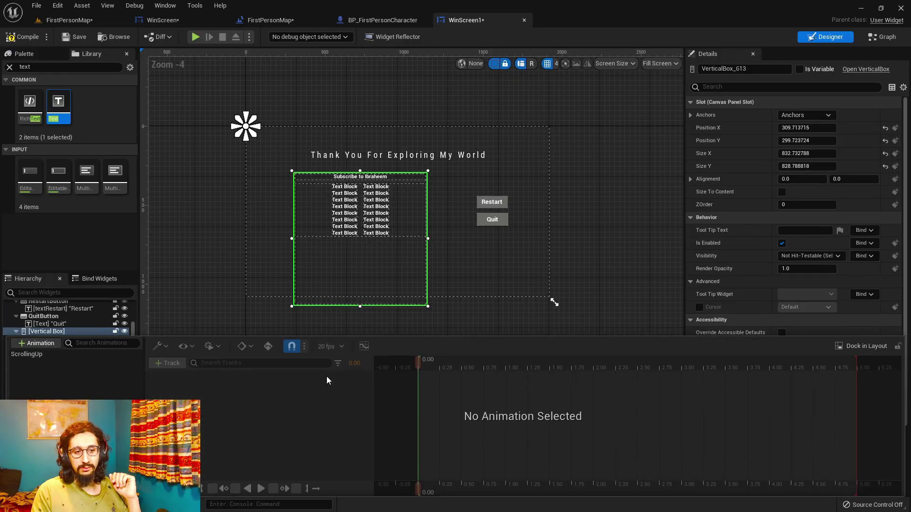
click(185, 317)
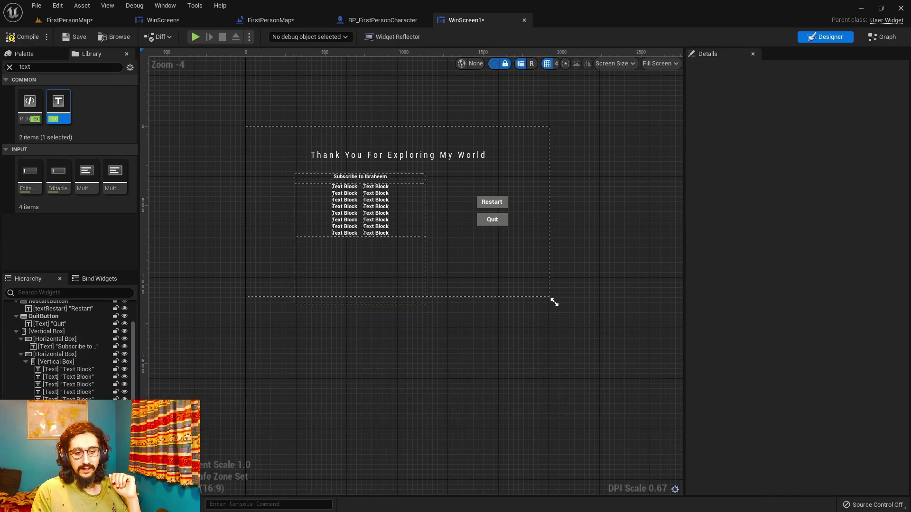
click(92, 505)
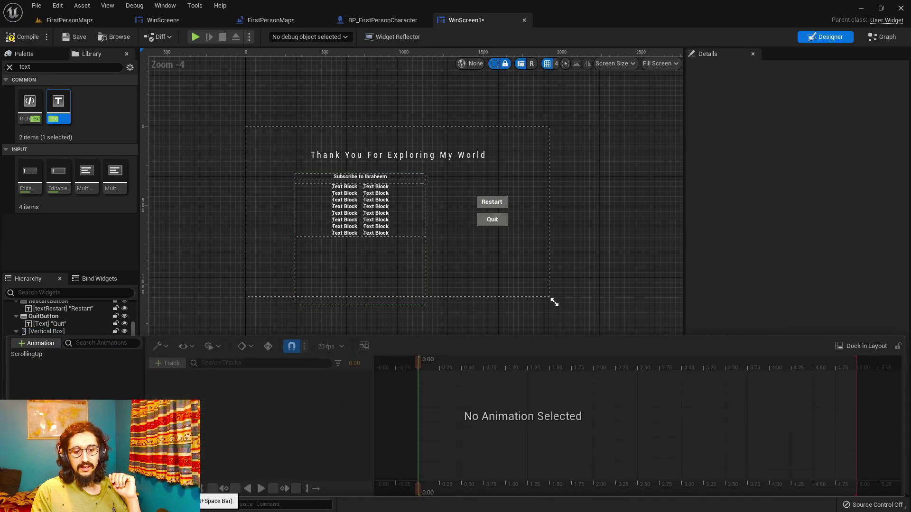
click(859, 348)
- Create a new widget animation named Scroll
click(171, 381)
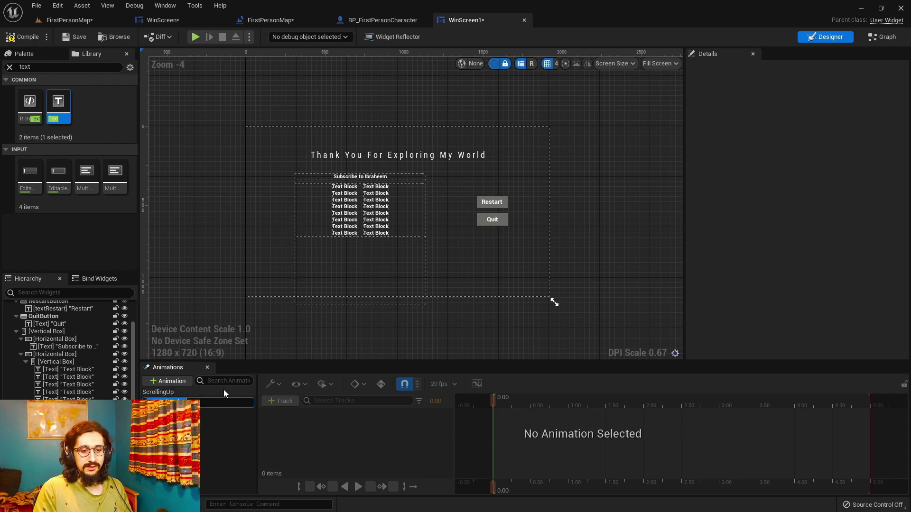
text(S)
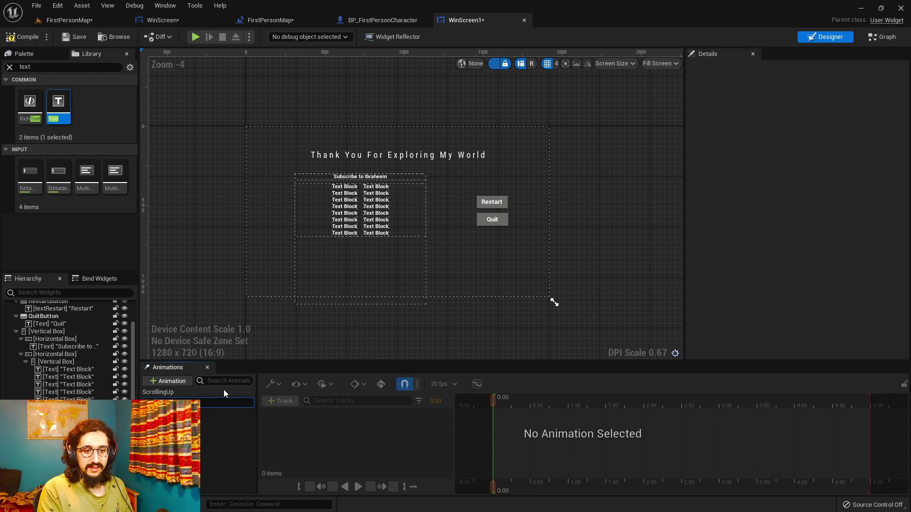
key(Return)
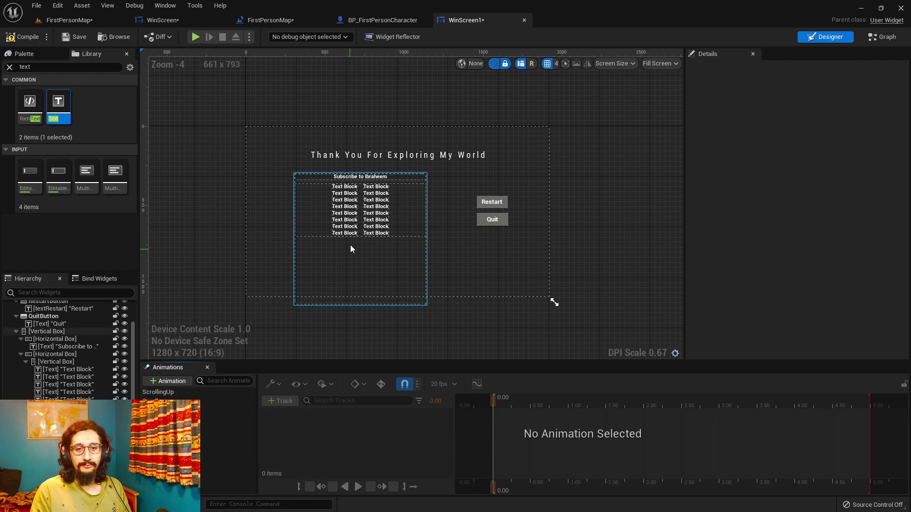
- Add the vertical boxes of both text columns as tracks in the Scroll animation
click(332, 232)
click(63, 362)
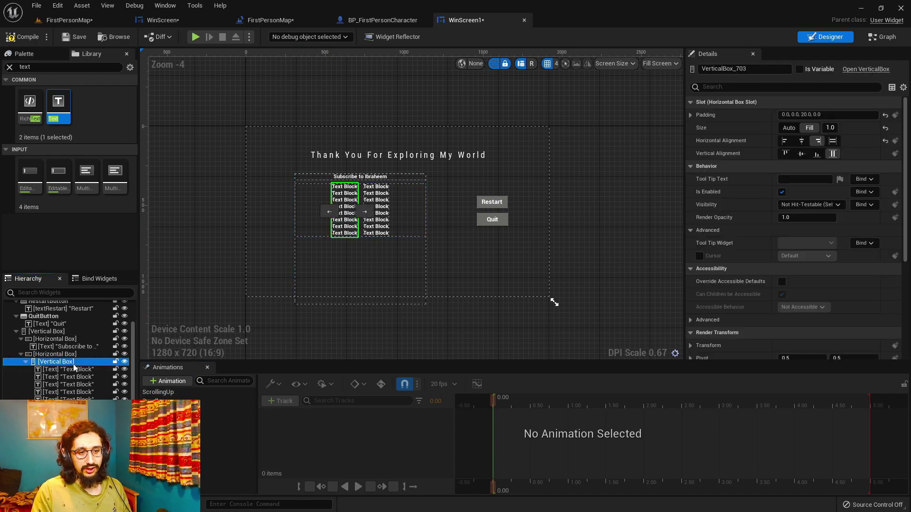
click(223, 401)
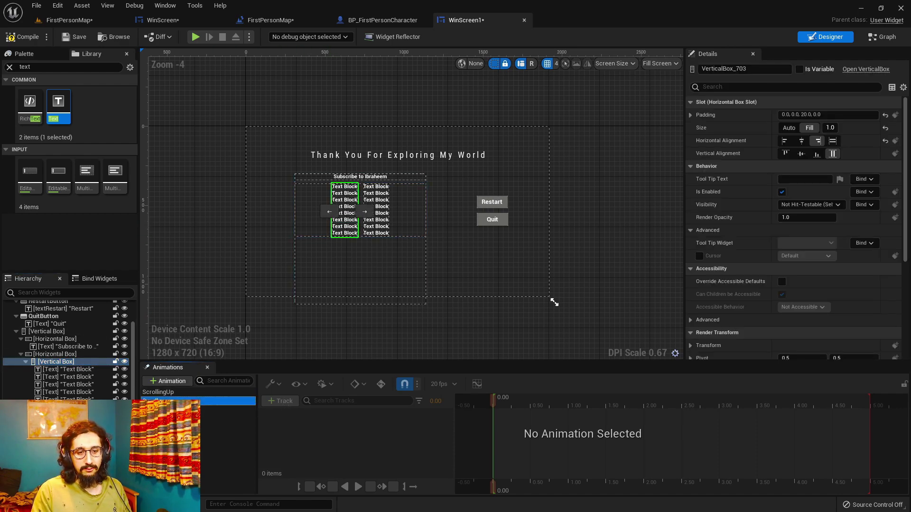
click(281, 401)
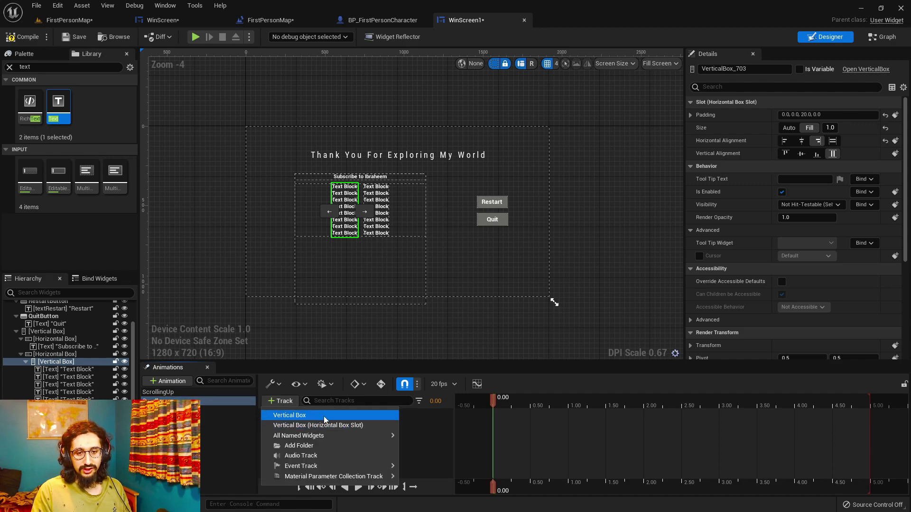
click(324, 416)
click(375, 223)
click(281, 402)
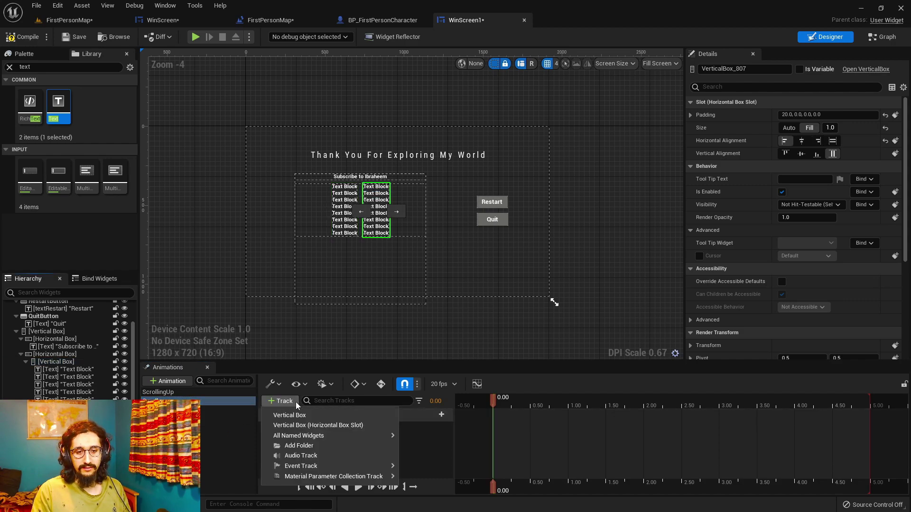
click(313, 416)
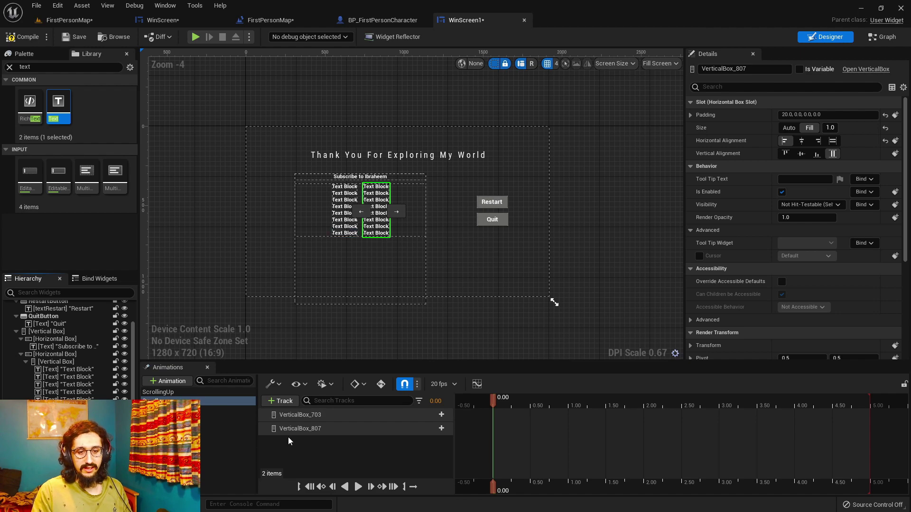
- Add a Transform track to each of the two vertical boxes in the animation
click(437, 414)
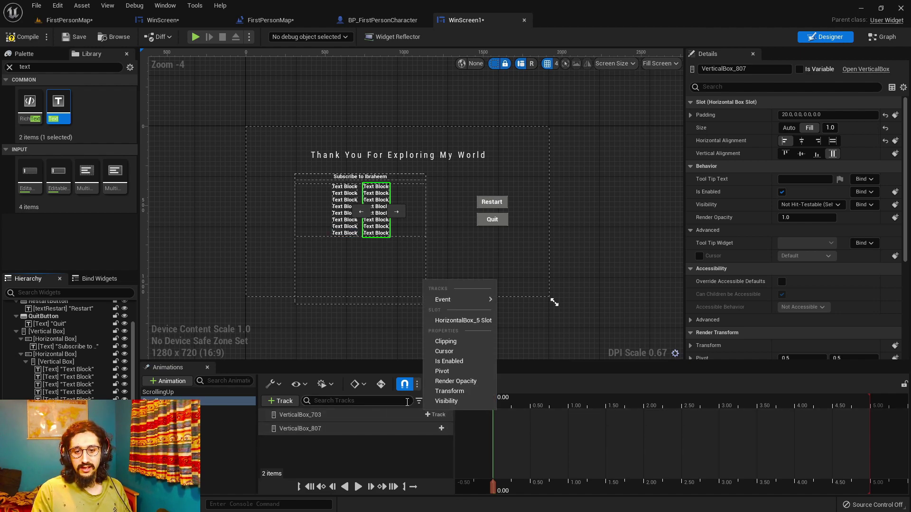
click(451, 392)
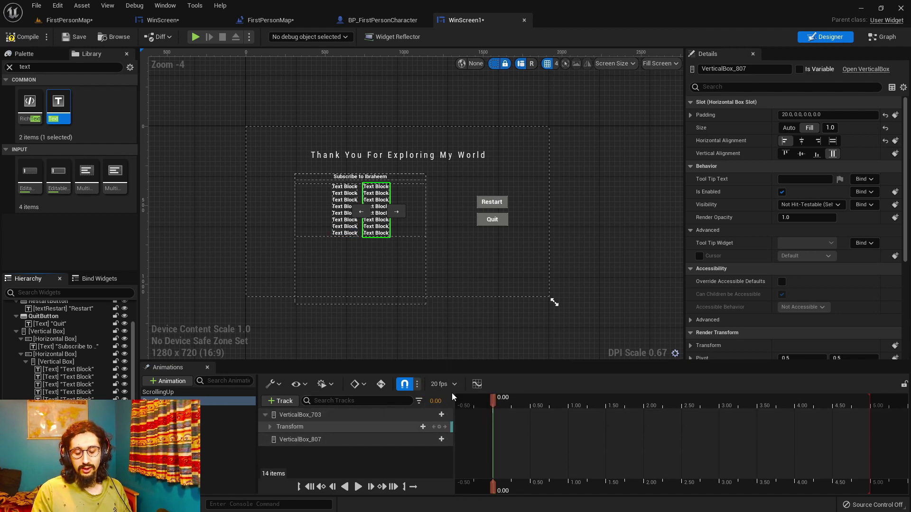
click(435, 439)
click(447, 418)
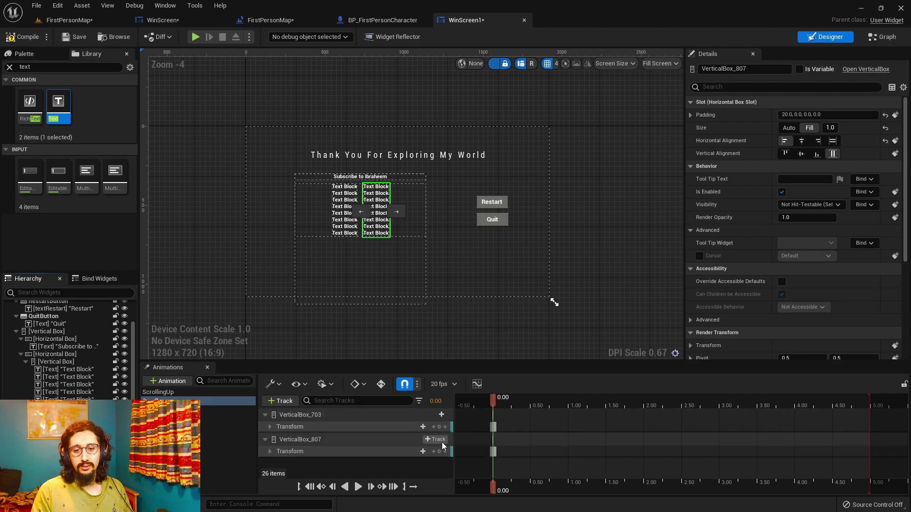
- Move the first column up to a Y translation of about -314 and key that value at 5.00 seconds
click(269, 426)
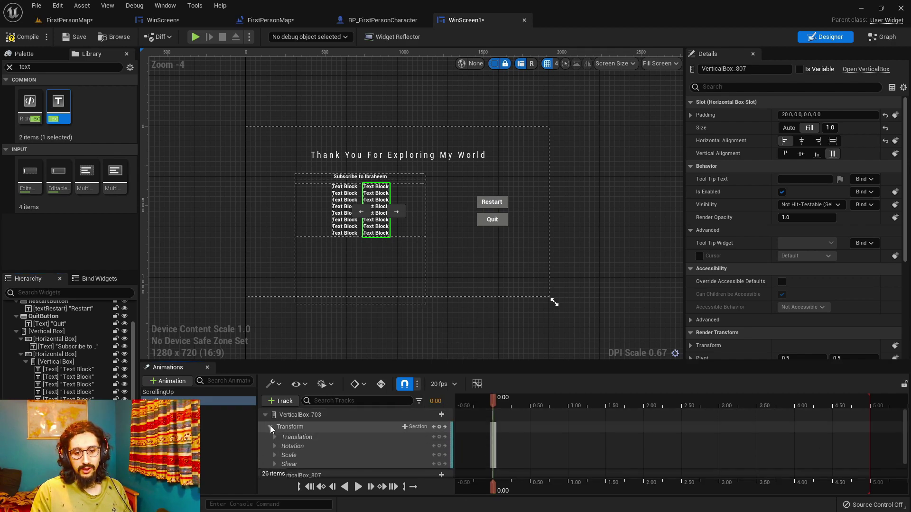
scroll(271, 429, down, 1)
scroll(273, 430, up, 1)
click(274, 437)
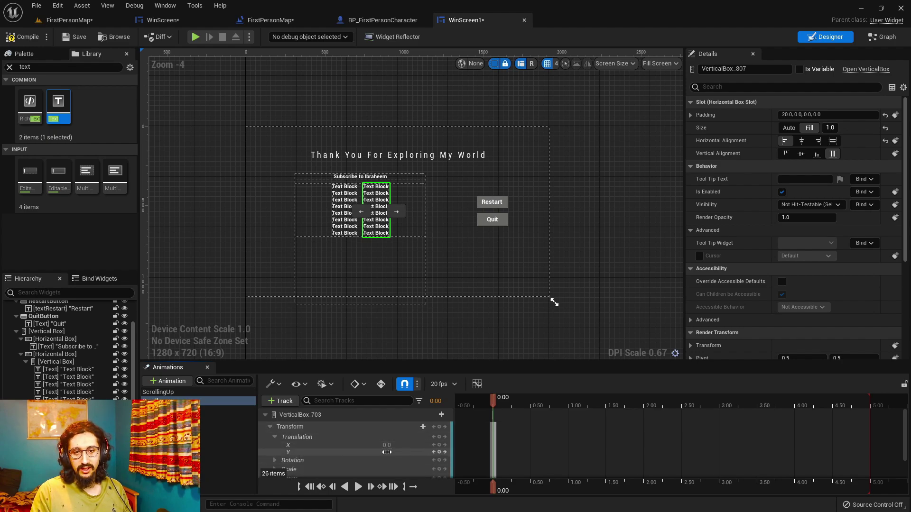
drag(388, 452, 413, 452)
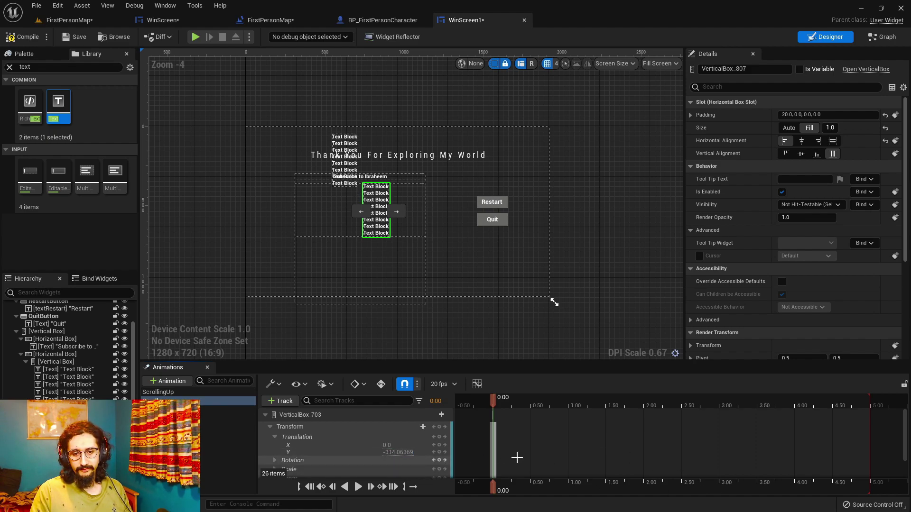
drag(494, 400, 784, 400)
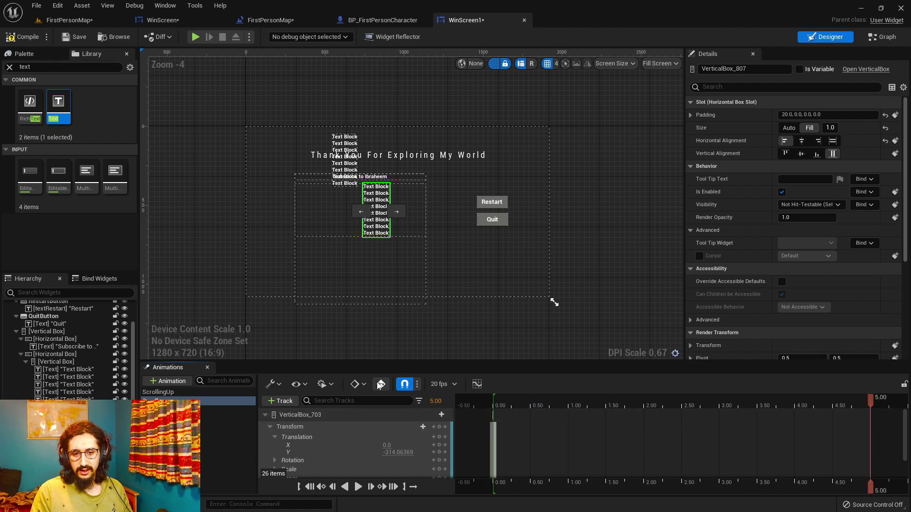
click(440, 452)
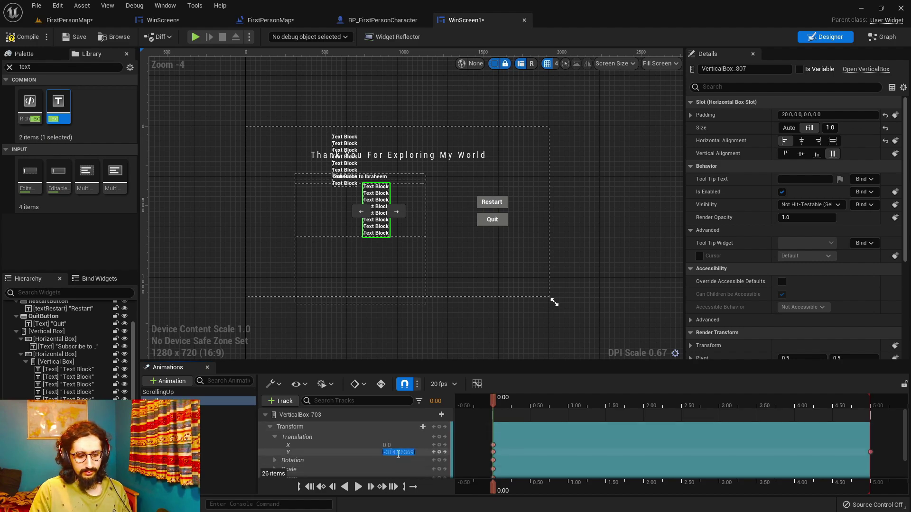
- Set the first column's Y translation to 0 at 0.00 seconds and key it
text(0)
key(Return)
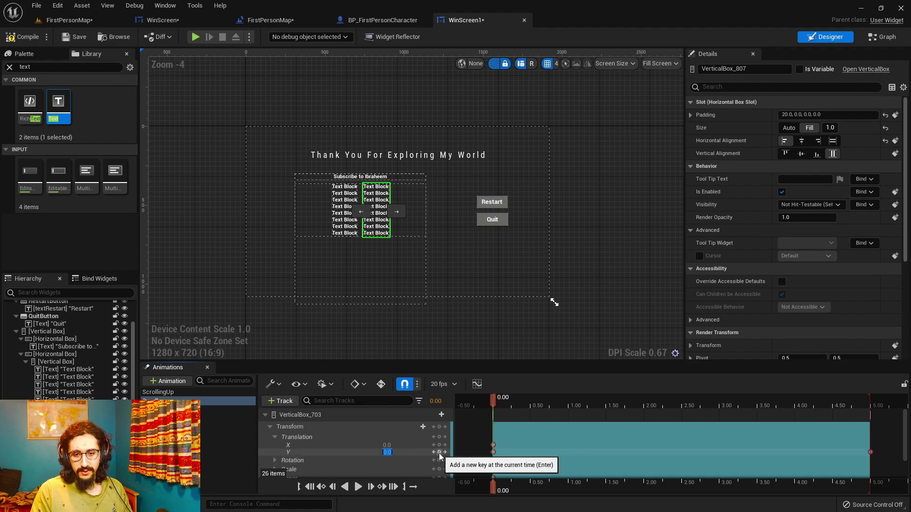
click(439, 427)
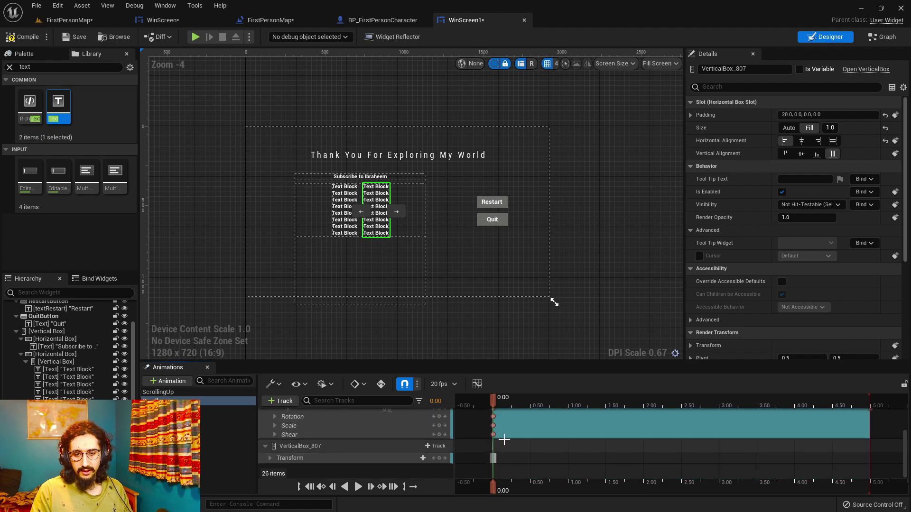
- Copy the first column's transform animation and paste it onto the second column's Transform track
ctrl+scroll(474, 441, down, 5)
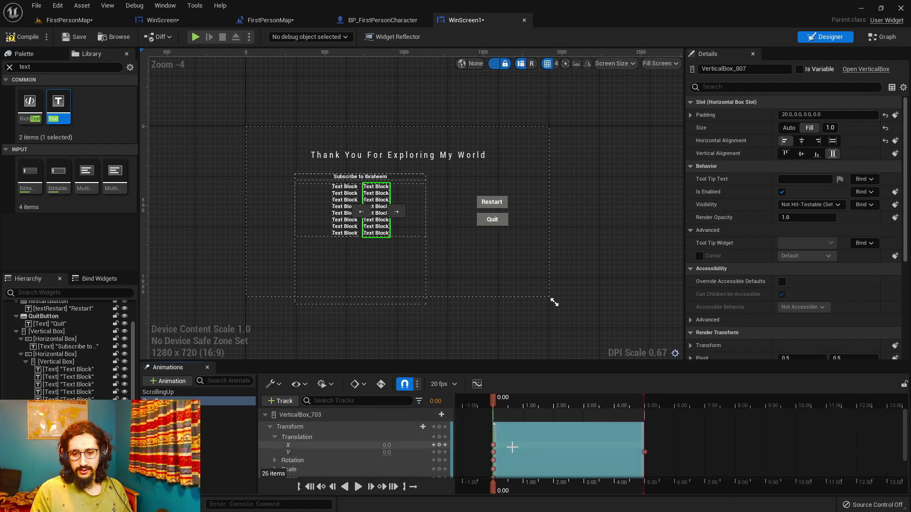
scroll(569, 451, down, 2)
scroll(651, 459, up, 2)
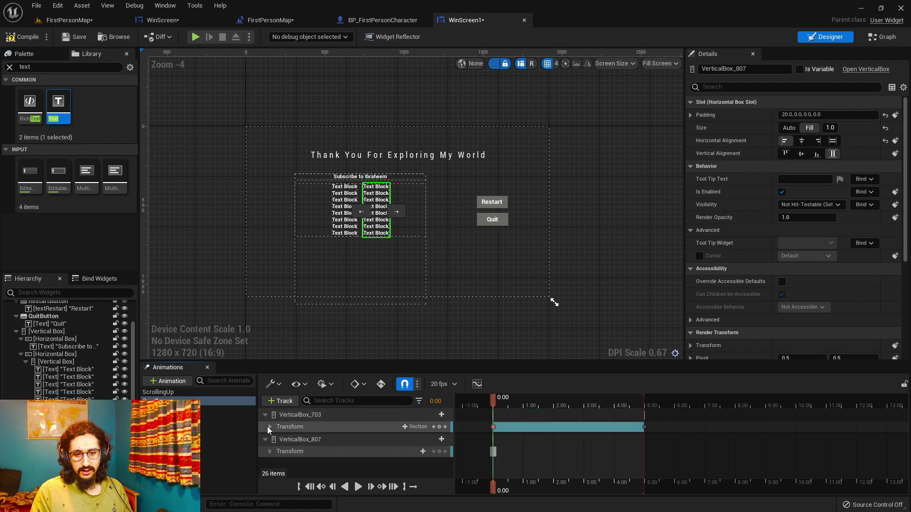
click(468, 427)
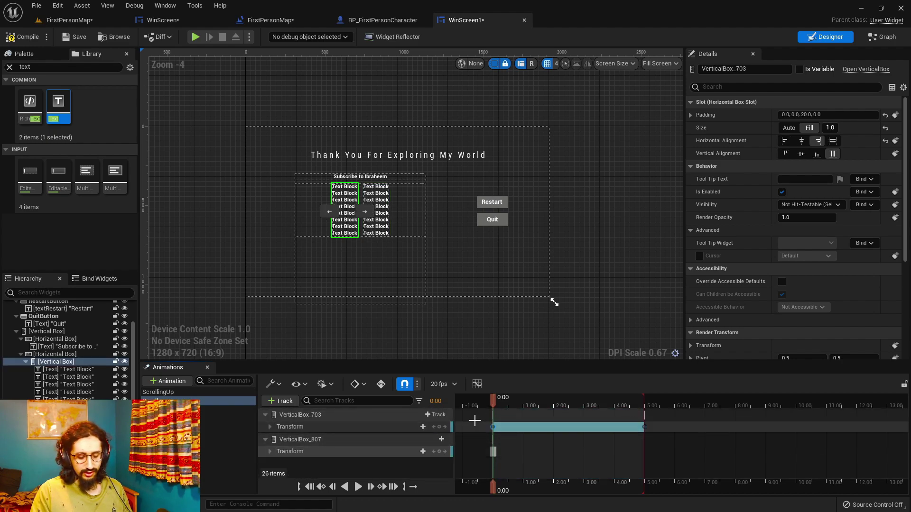
click(383, 451)
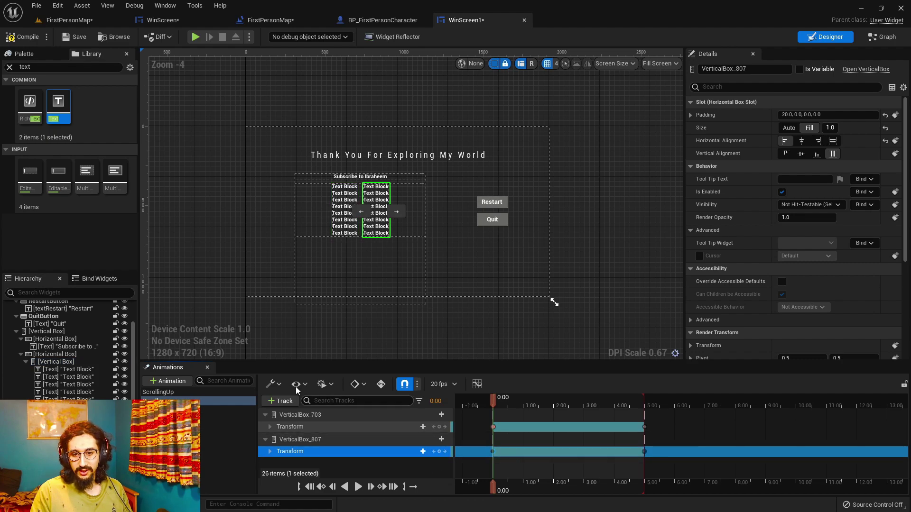
- In the widget's event graph, add the Scroll animation variable and connect it to the Play Animation node's In Animation input
click(872, 40)
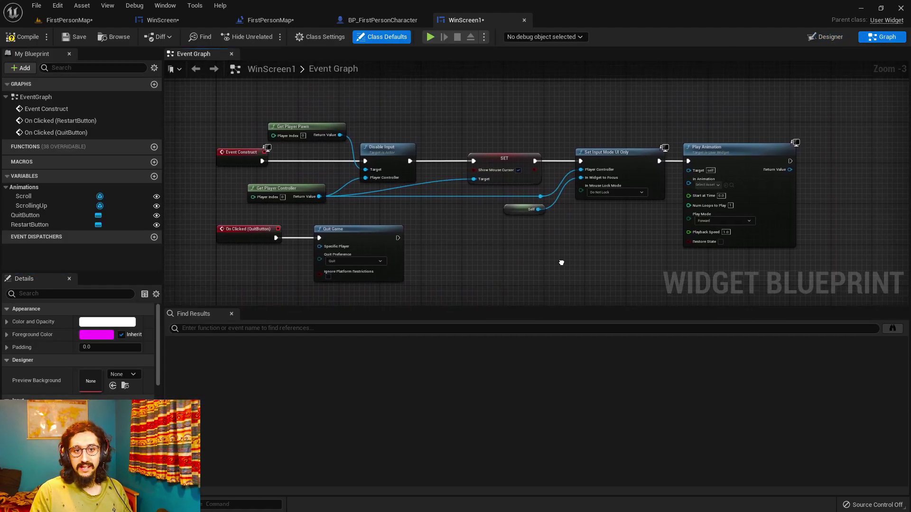
scroll(531, 190, up, 2)
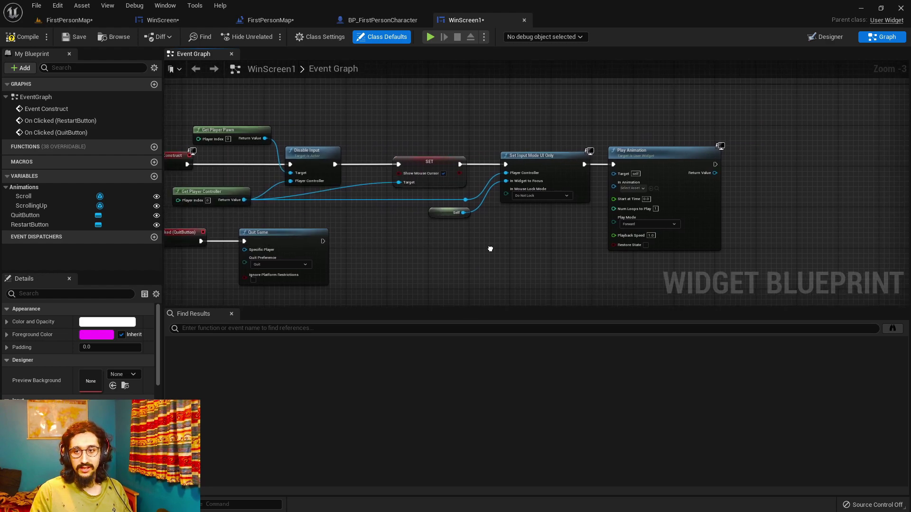
right_drag(623, 226, 465, 226)
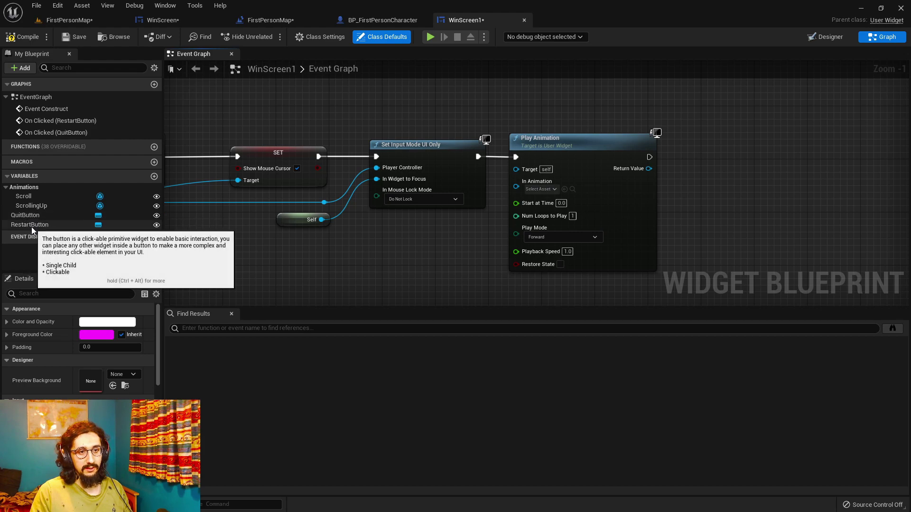
drag(36, 196, 525, 189)
click(454, 256)
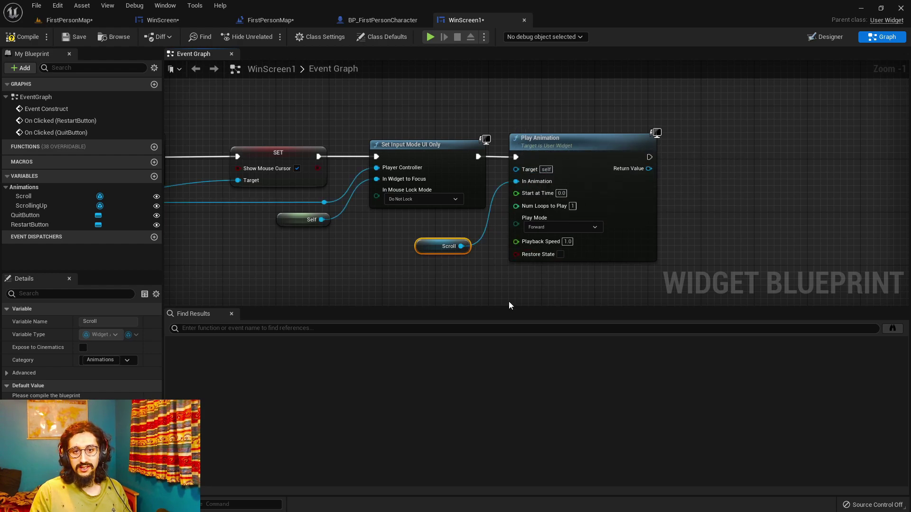
drag(477, 158, 695, 159)
text(pla)
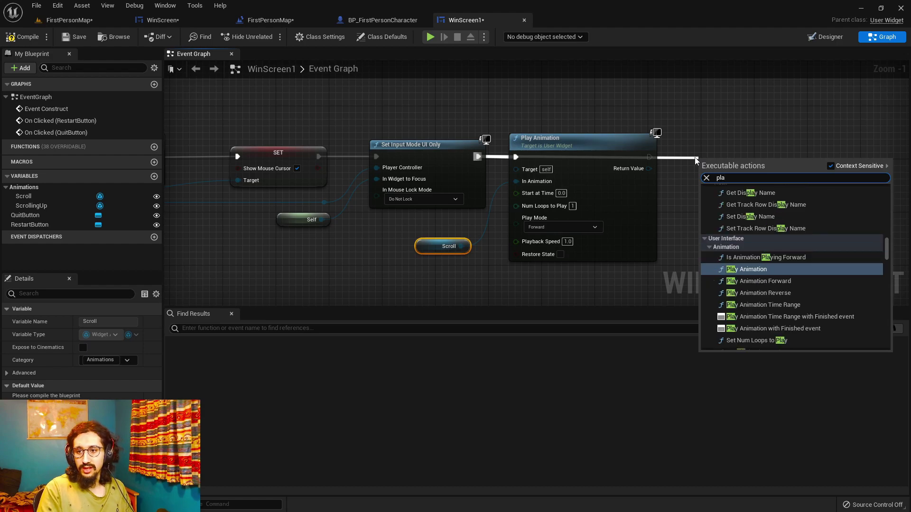
click(590, 294)
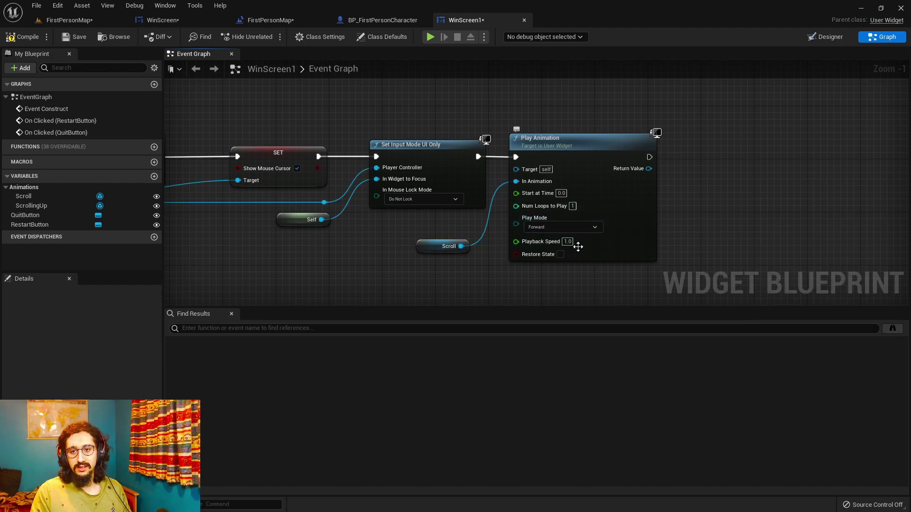
- Play-test FirstPersonMap to watch the credits scroll on the win screen, and stop the session and dismiss the message log
click(68, 20)
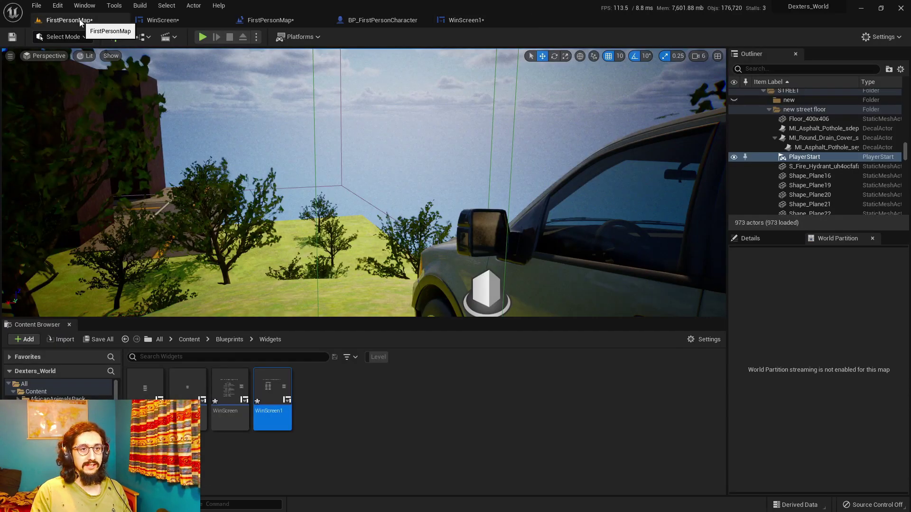
click(207, 39)
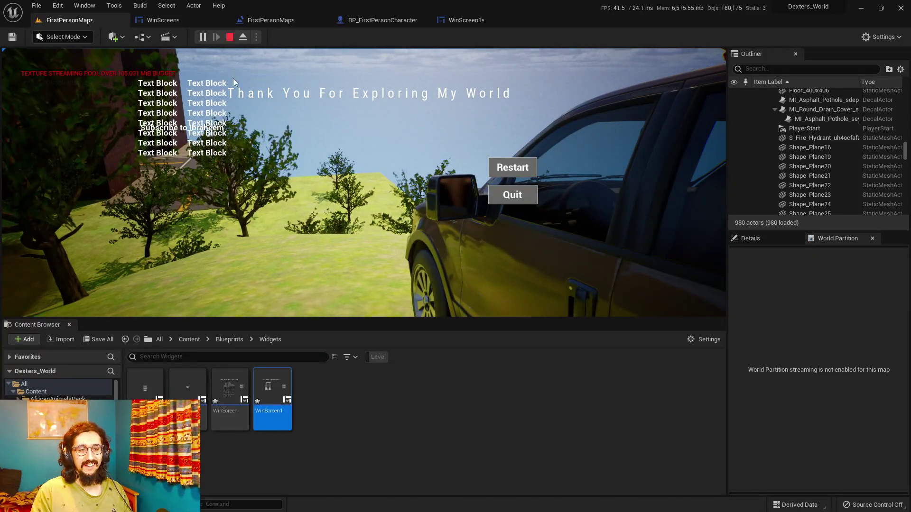
key(Escape)
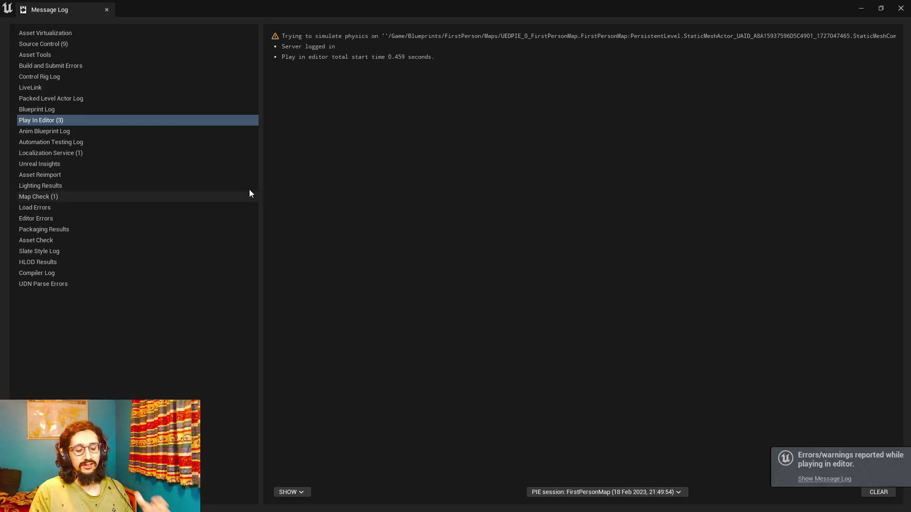
click(106, 10)
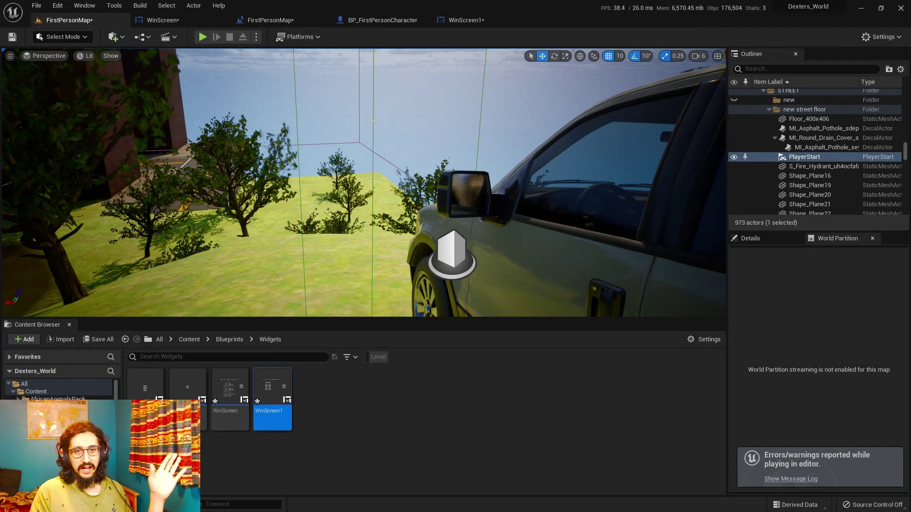
- In the WinScreen1 designer, set the clipping of the horizontal box holding both text columns to Clip to Bounds and compile the widget
click(466, 21)
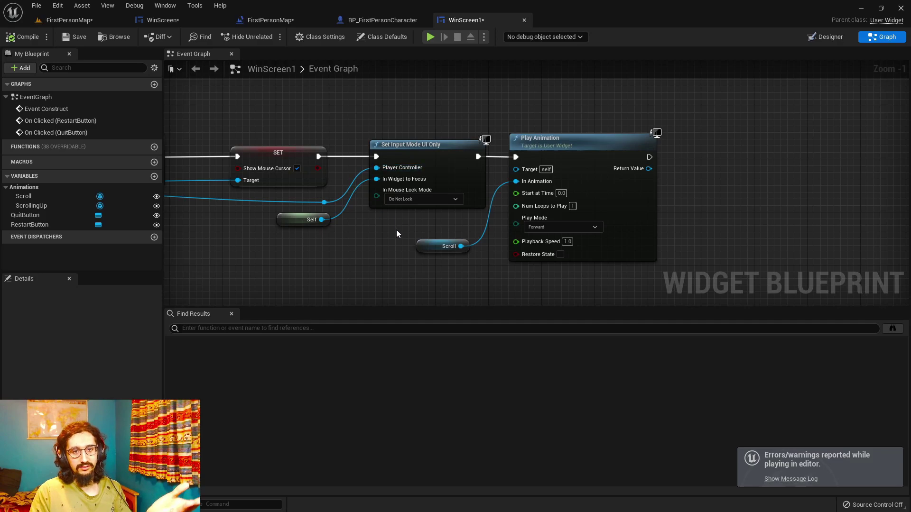
right_drag(586, 292, 527, 284)
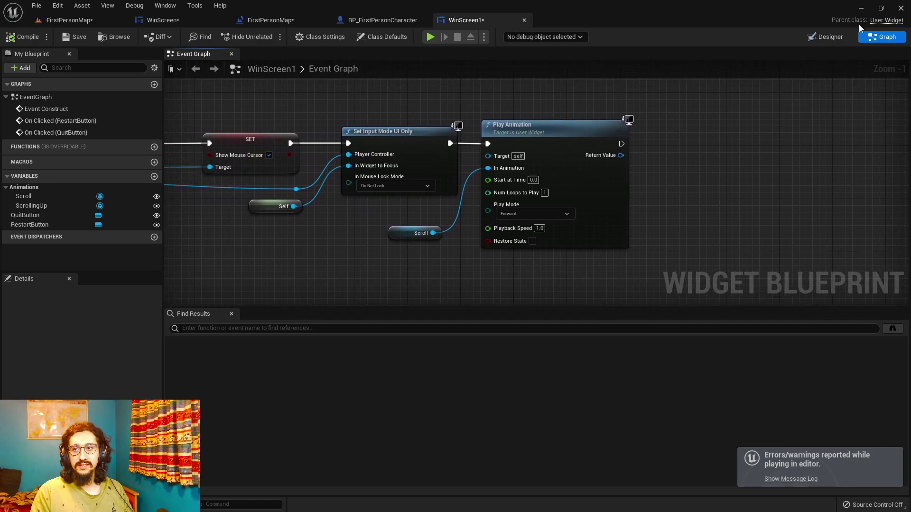
click(825, 37)
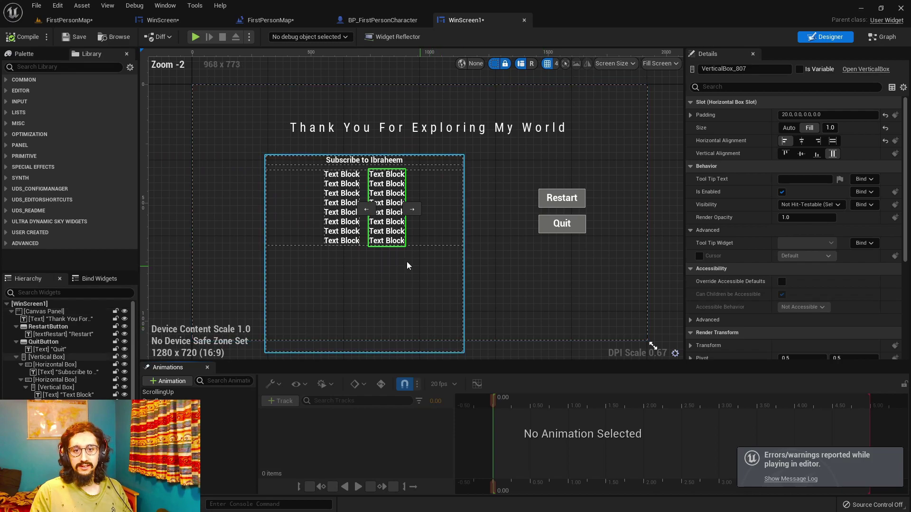
click(280, 215)
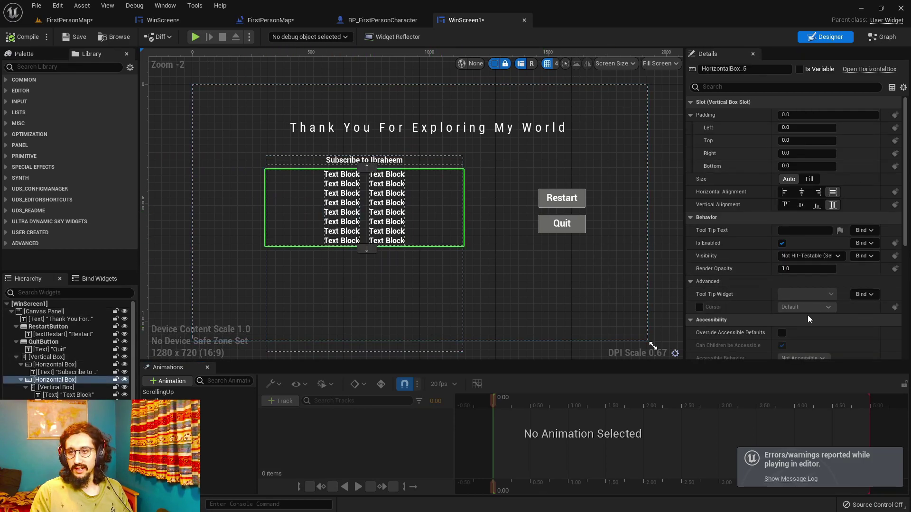
scroll(823, 304, down, 5)
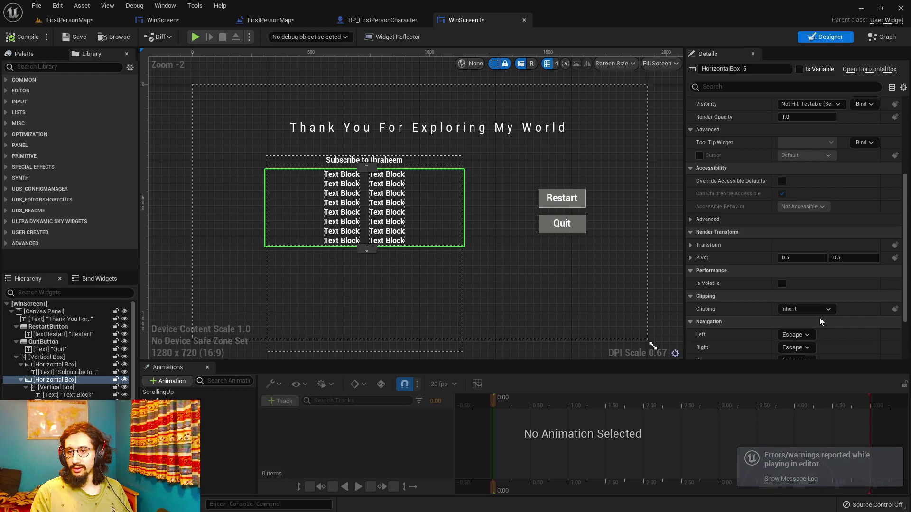
click(800, 309)
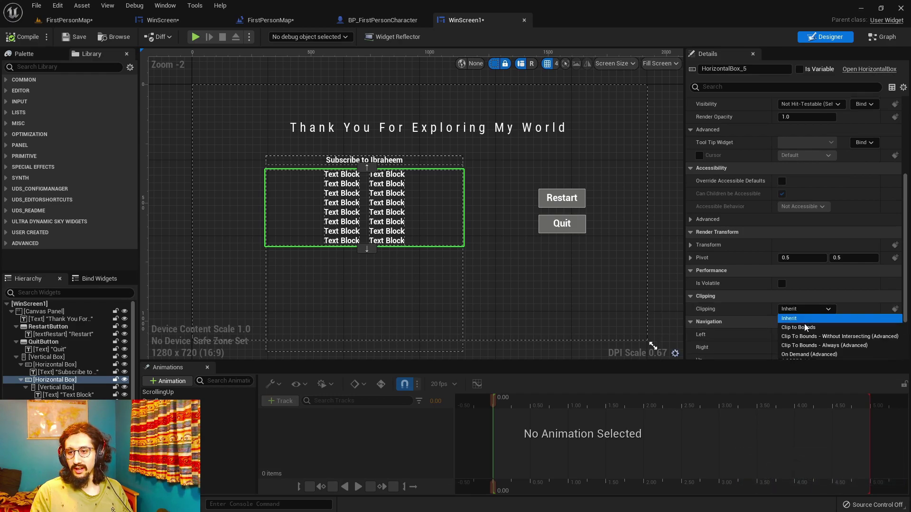
click(804, 327)
click(21, 36)
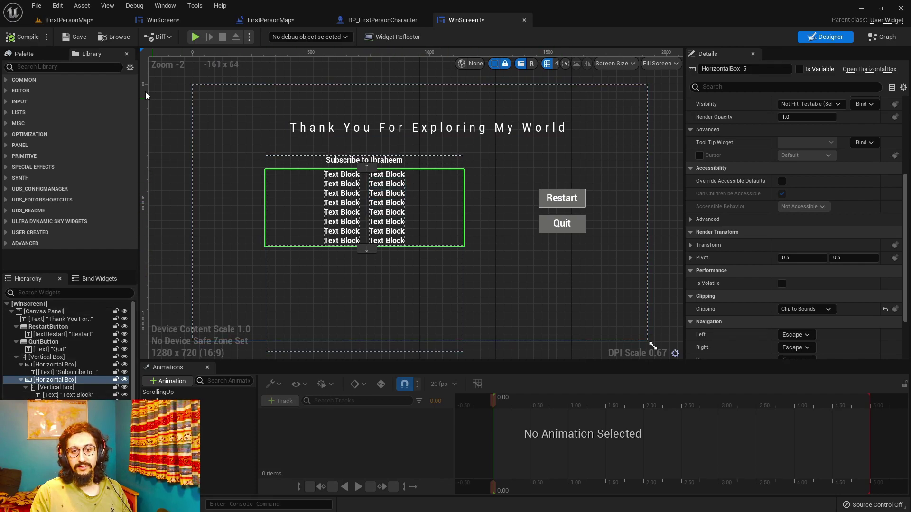
- Play-test FirstPersonMap again to check the clipped credits, stop the session, dismiss the message log and return to WinScreen1
click(47, 22)
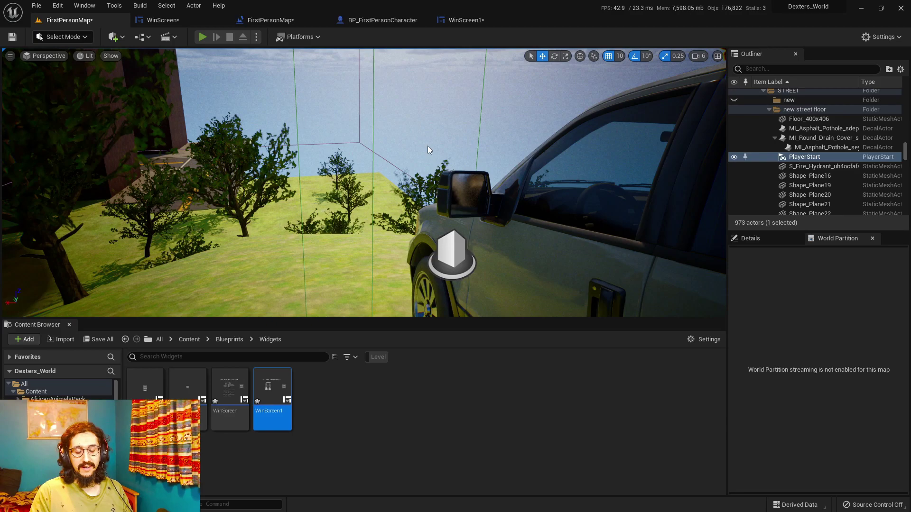
key(alt+p)
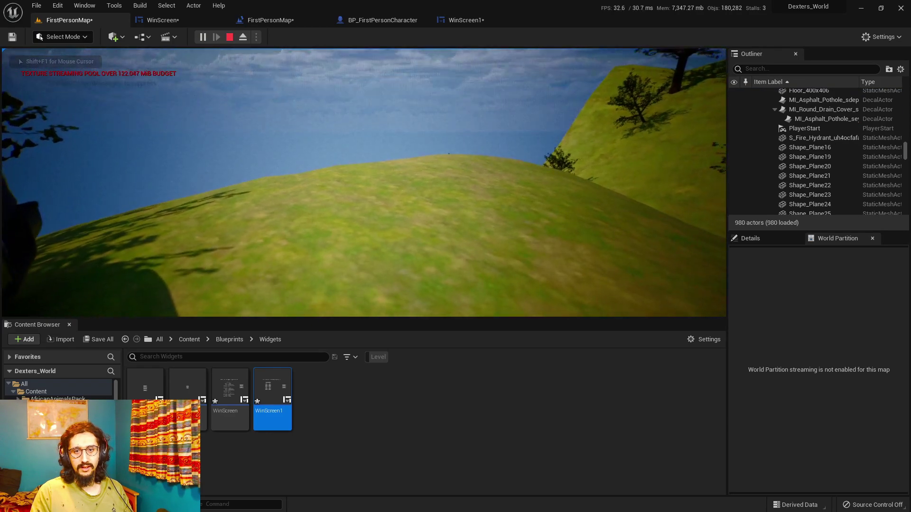
key(shift+F1)
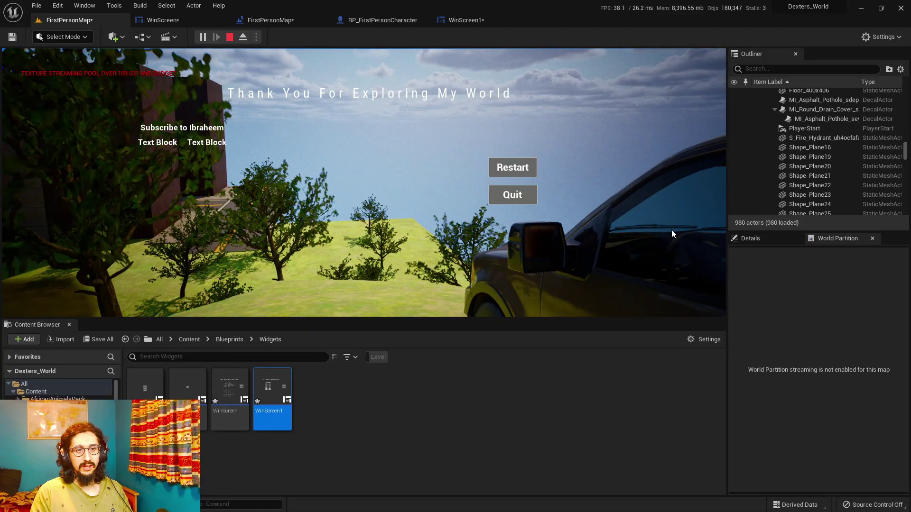
key(Escape)
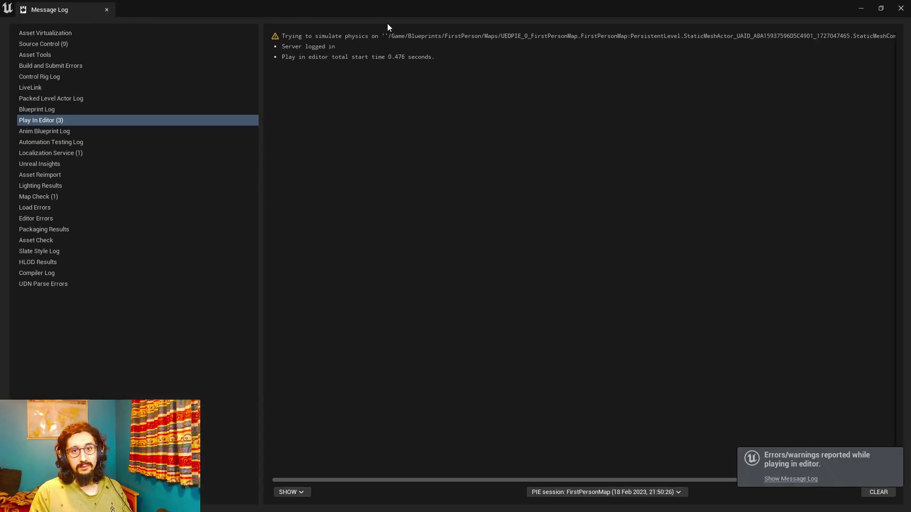
click(106, 10)
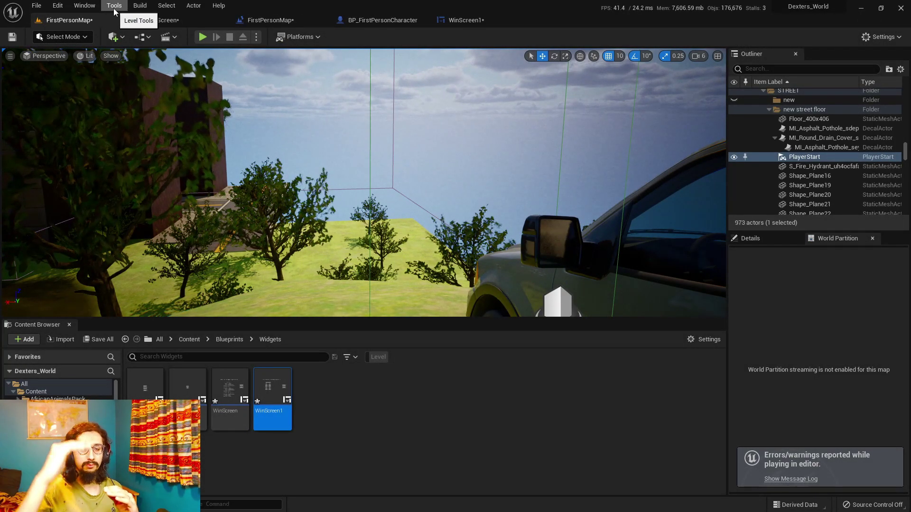
click(482, 19)
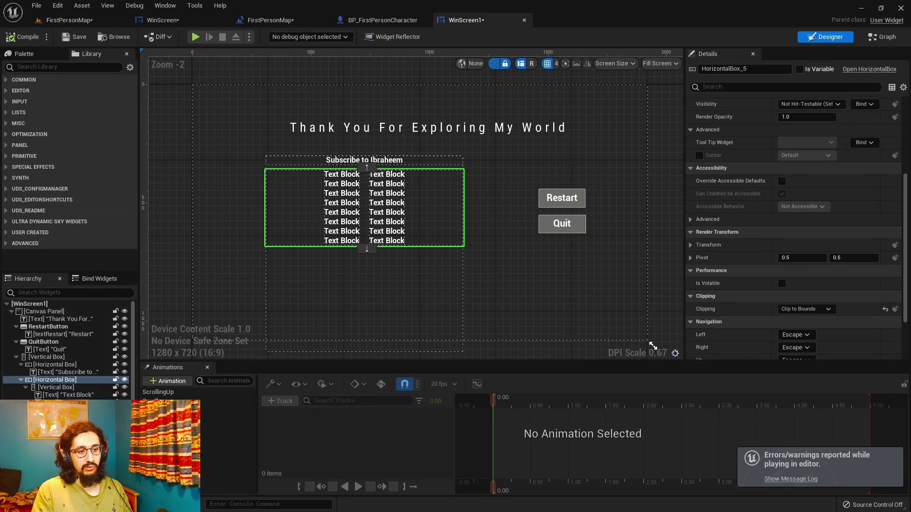